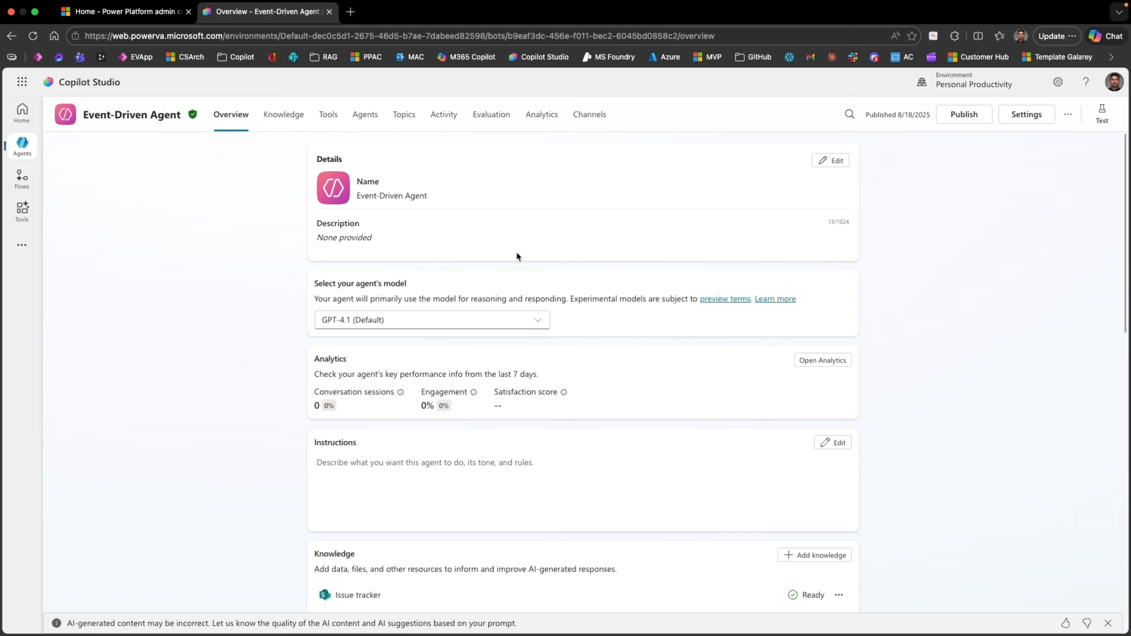
Step: Leave the Event-Driven Agent overview for the Power Platform admin center home page
click(103, 13)
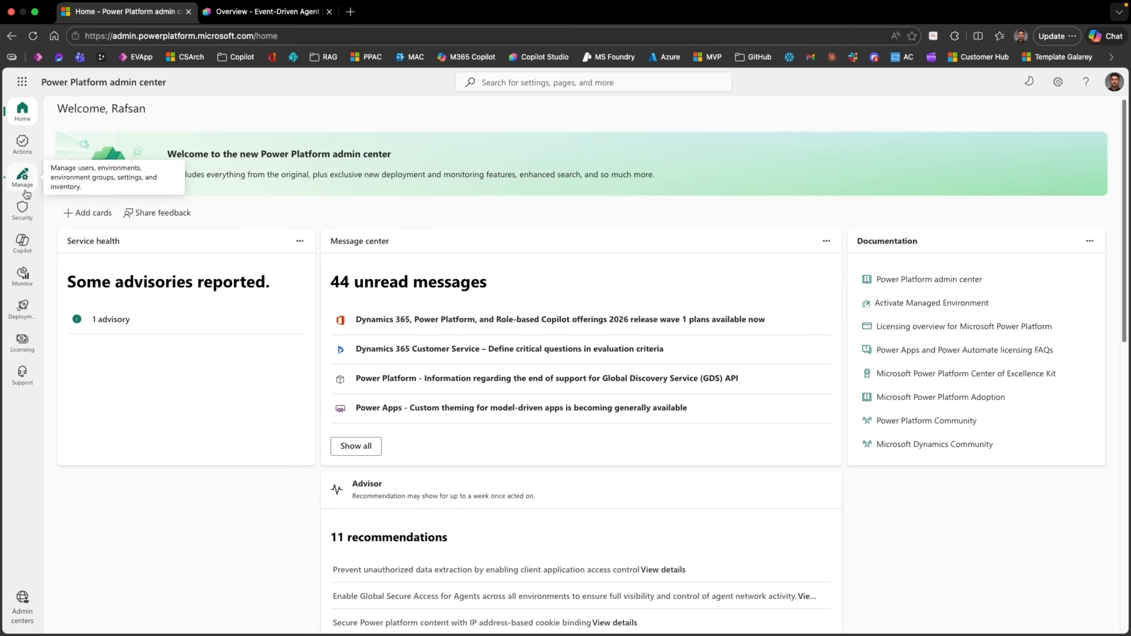
Step: Go to Security > Data and privacy > Data policy and start a new policy
click(22, 208)
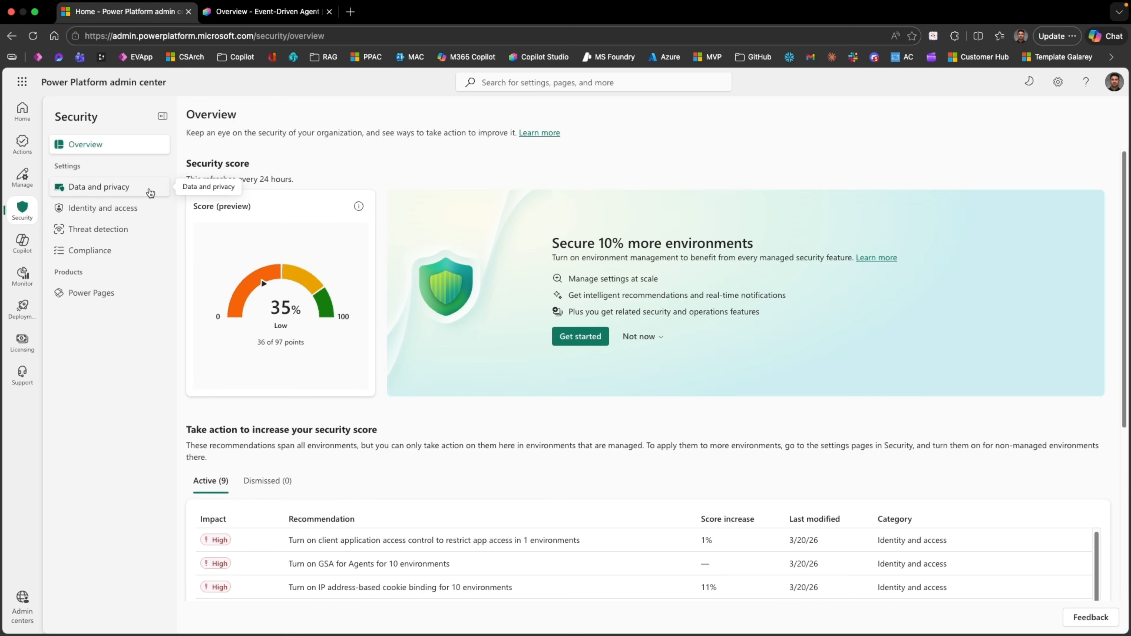
click(151, 192)
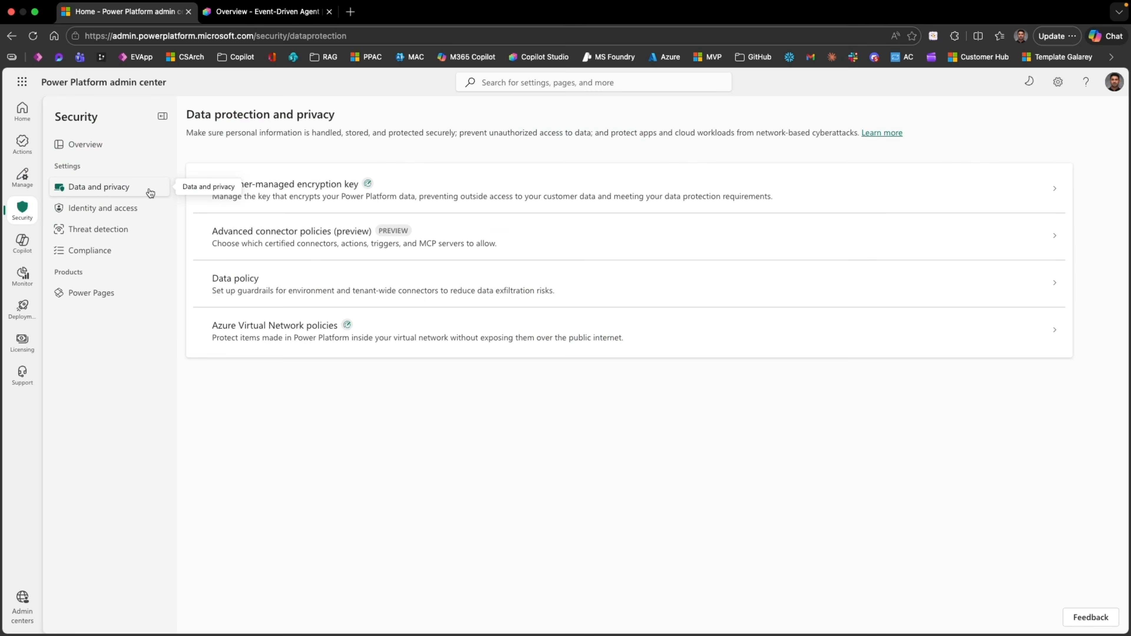
click(287, 291)
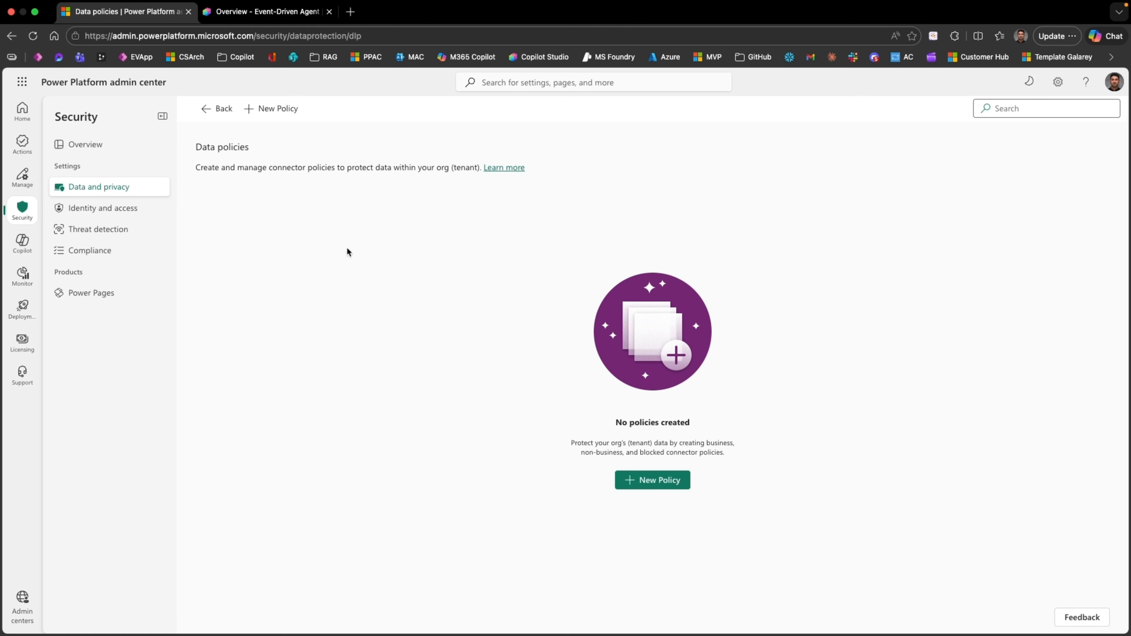
click(282, 111)
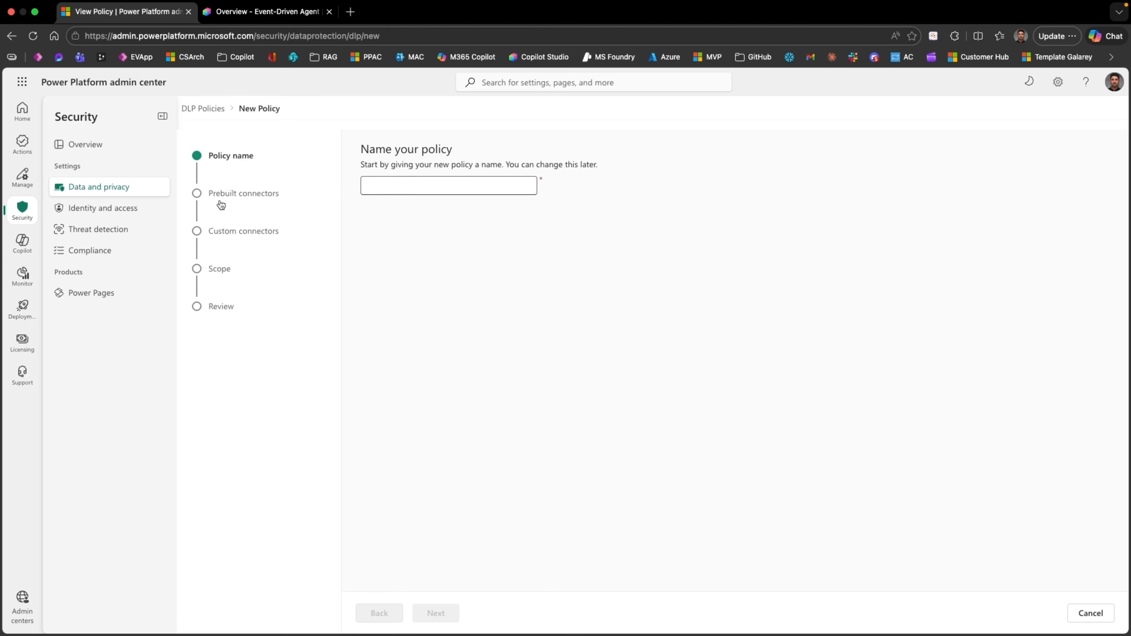
Step: Enter 'DLP-Block MCS in Default' as the policy name, correcting a mistyped letter
click(412, 181)
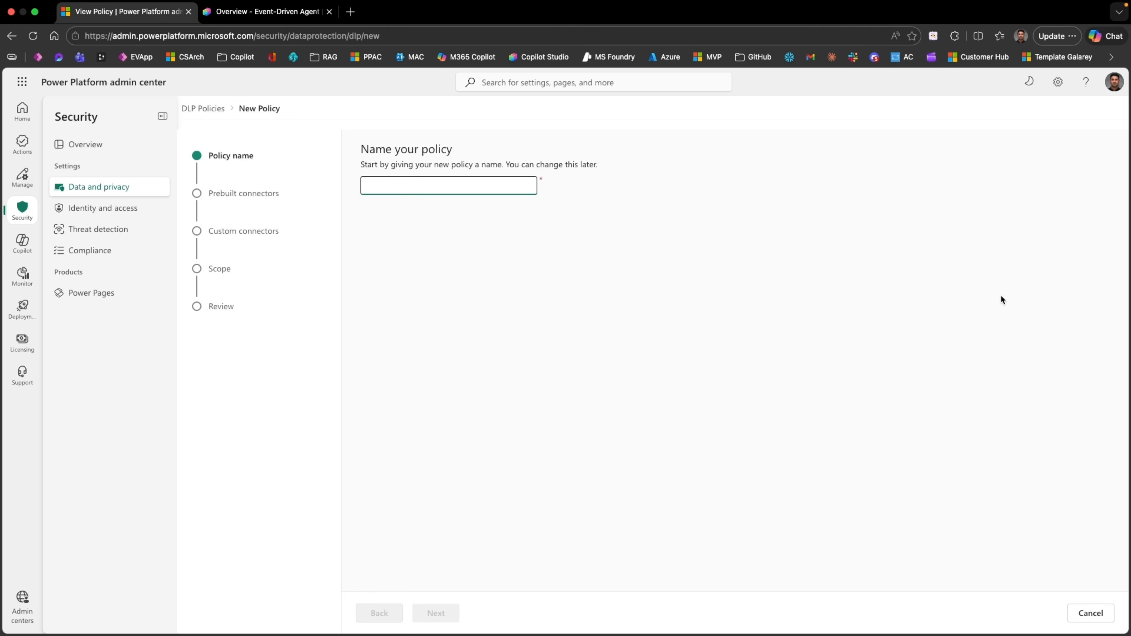
text(D)
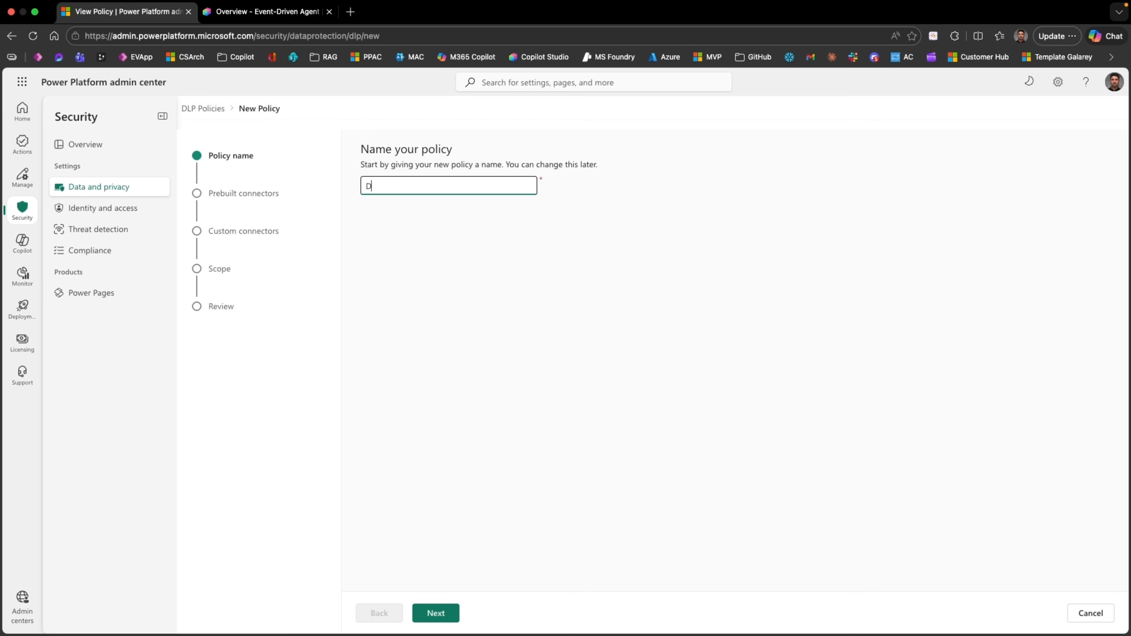
text(LP-Block C)
key(BackSpace)
text(MCS in Default)
Step: Go to prebuilt connectors, review the Business and Non-business lists, and open Set default group
click(439, 614)
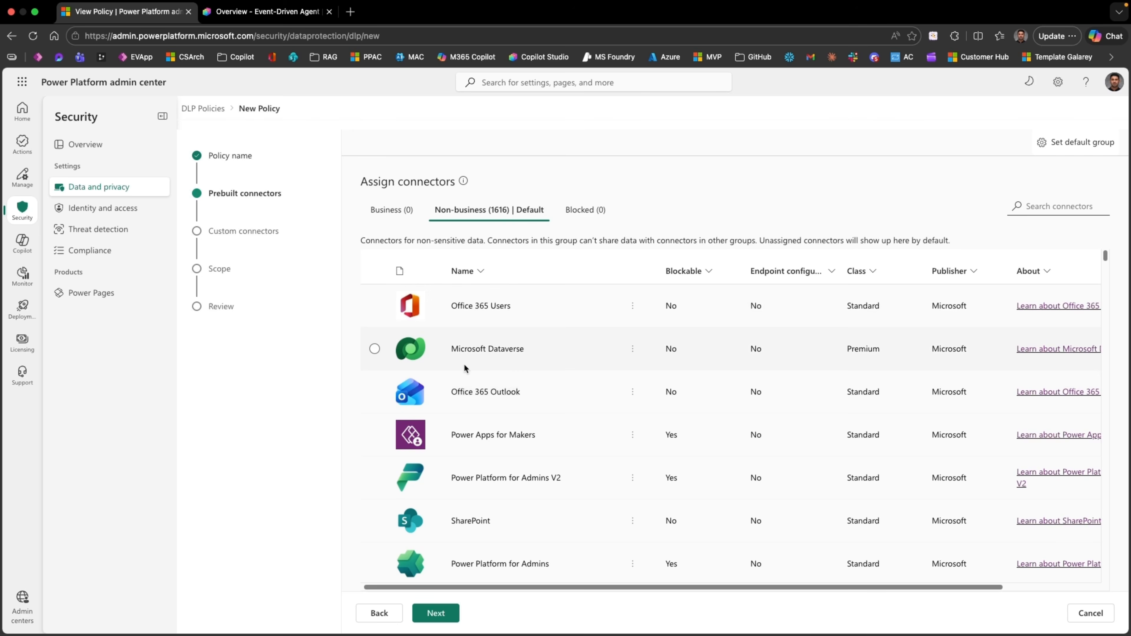
click(374, 350)
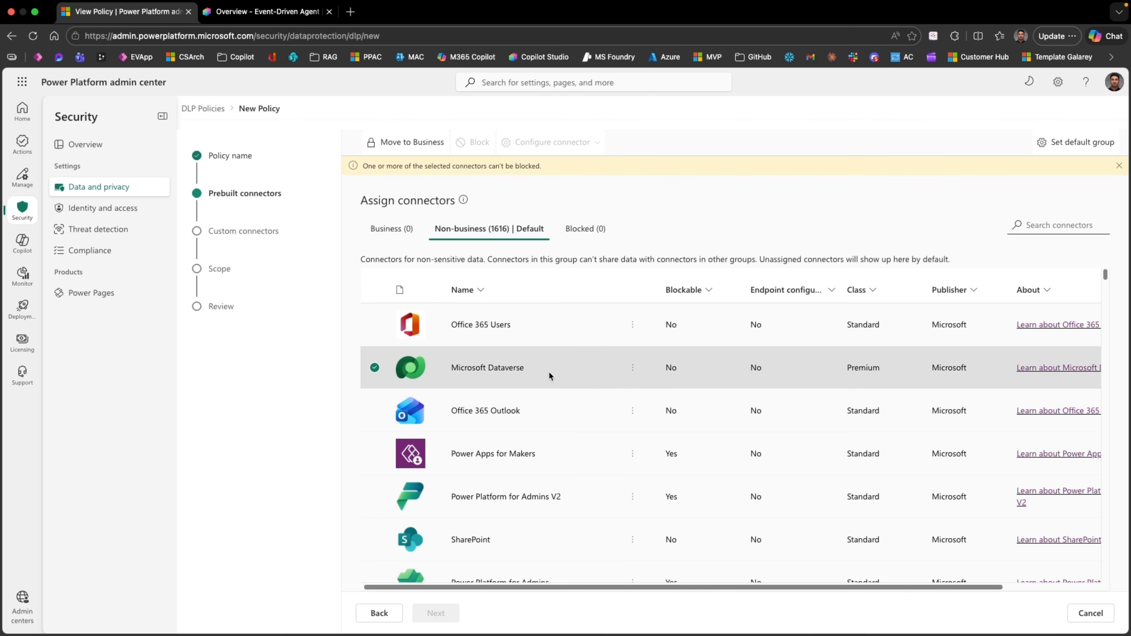
click(383, 230)
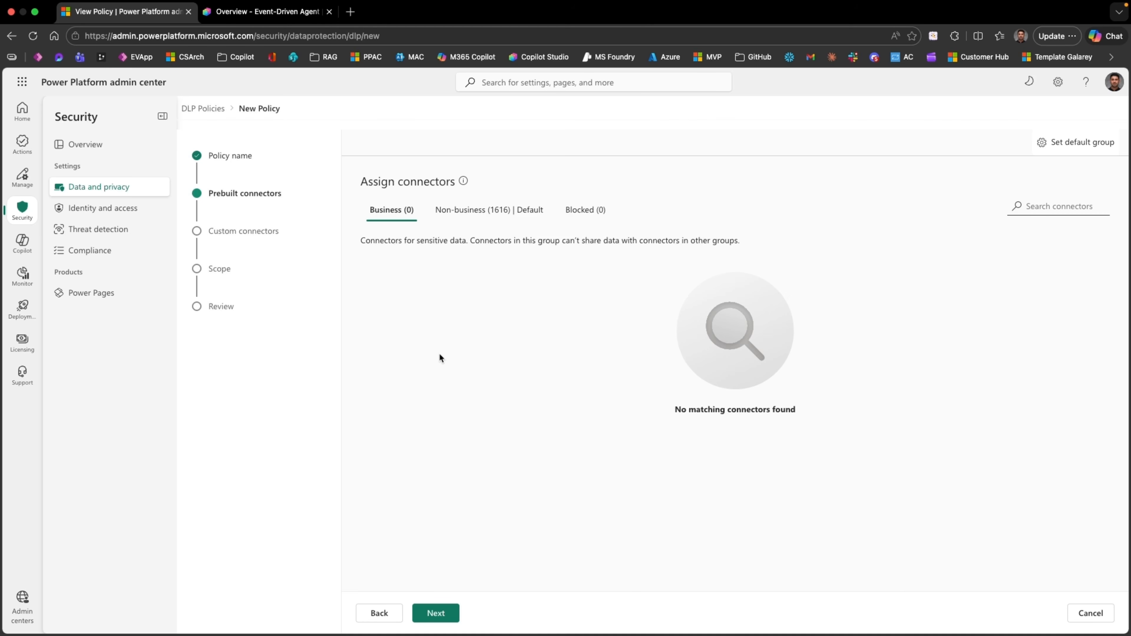
click(497, 213)
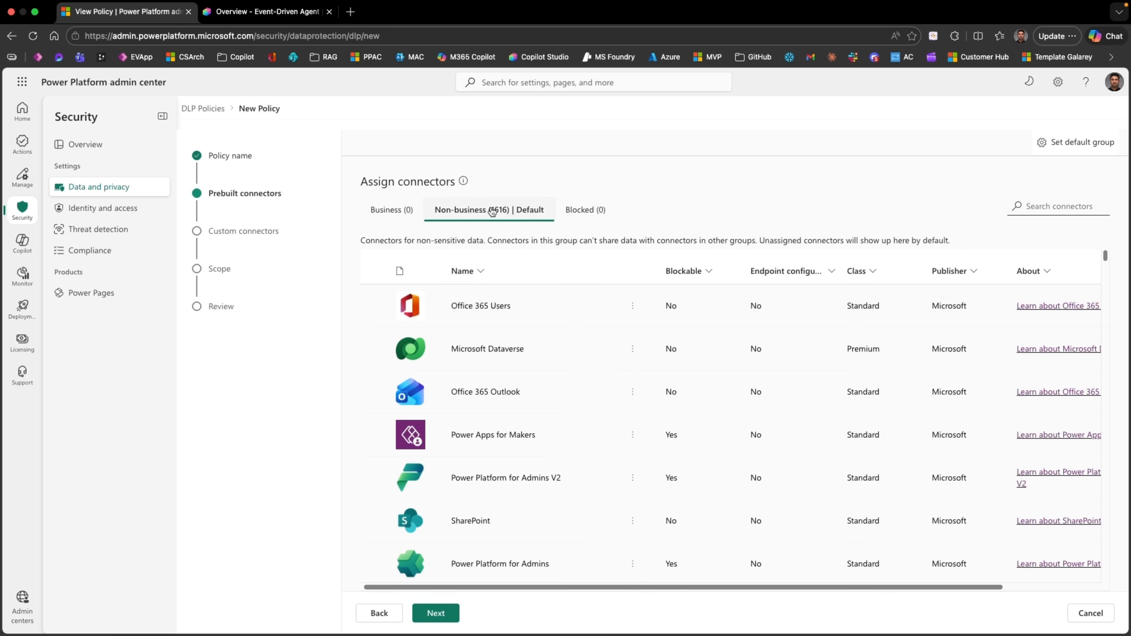
scroll(524, 417, down, 1)
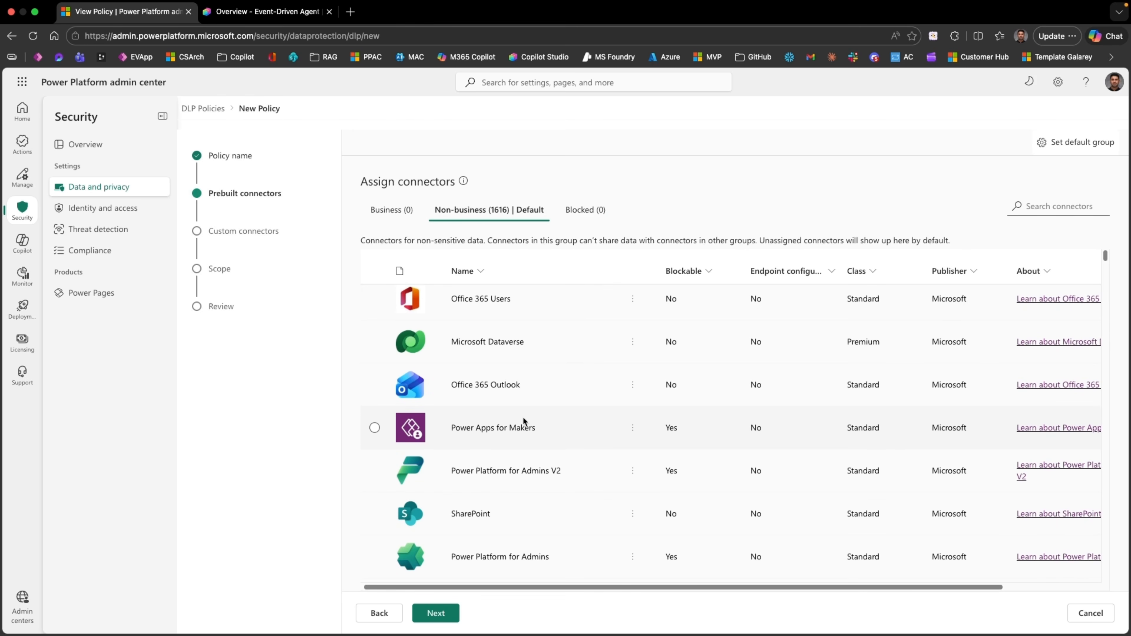
scroll(523, 416, up, 1)
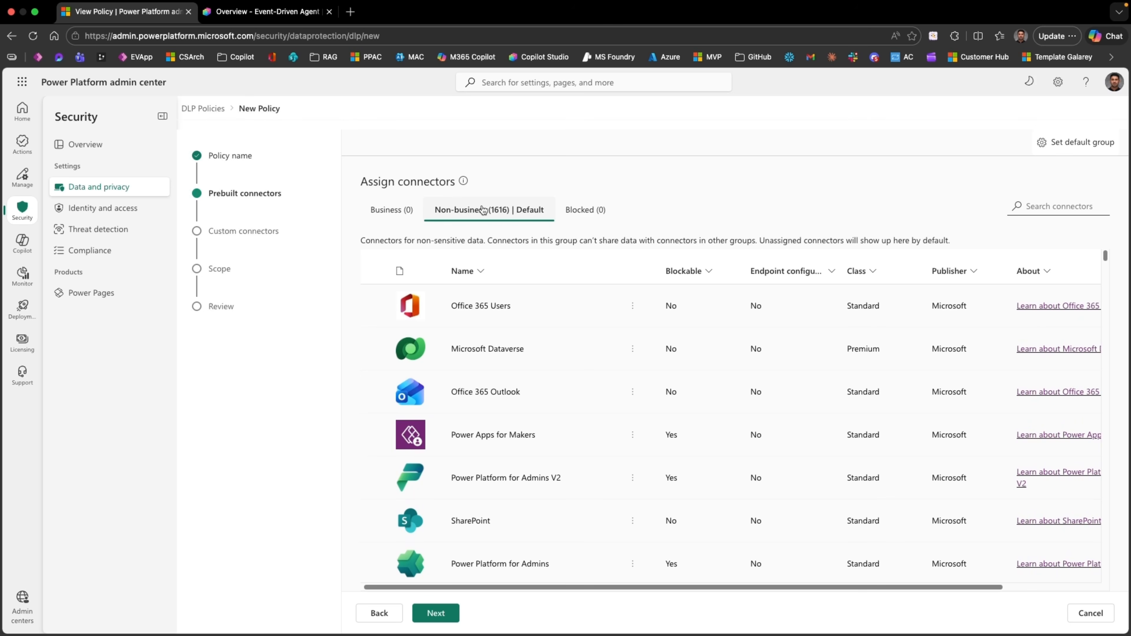
click(1047, 147)
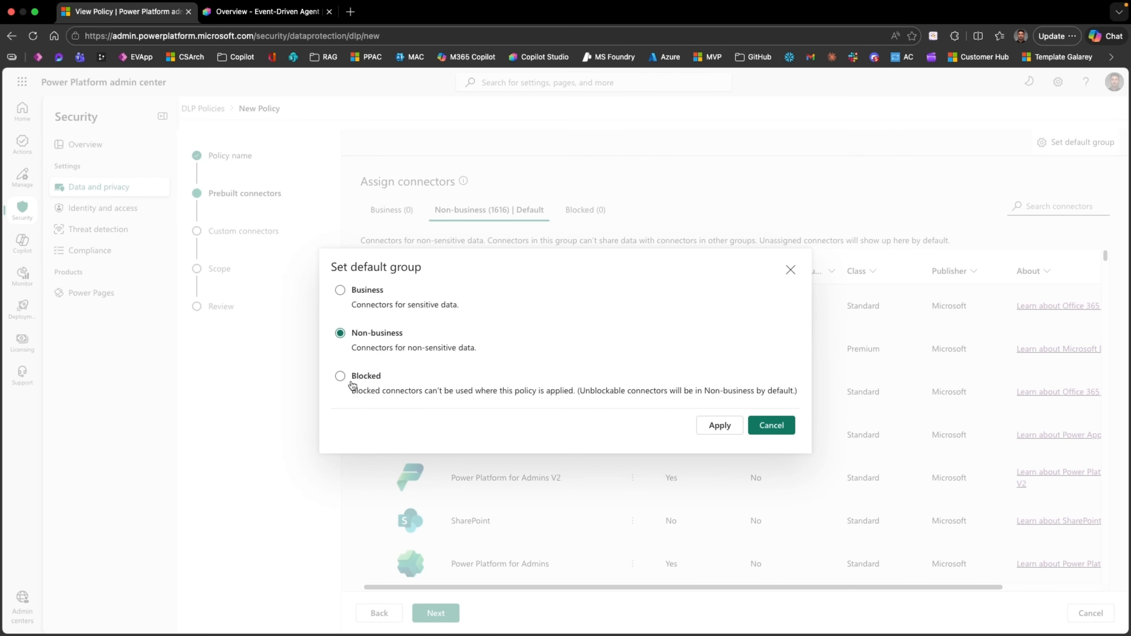
Step: Cancel the Set default group dialog so Non-business stays the default group
click(773, 426)
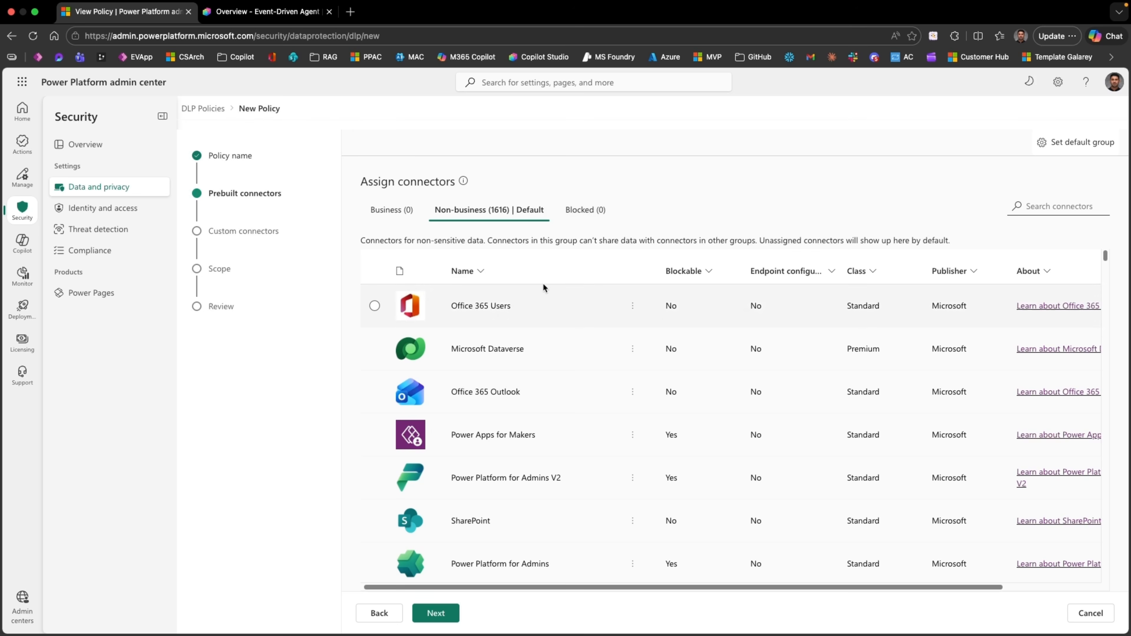
Step: Search 'microsoft', set the Microsoft Copilot Studio connector to Blocked, and continue to custom connectors
click(1051, 206)
text(microsoft)
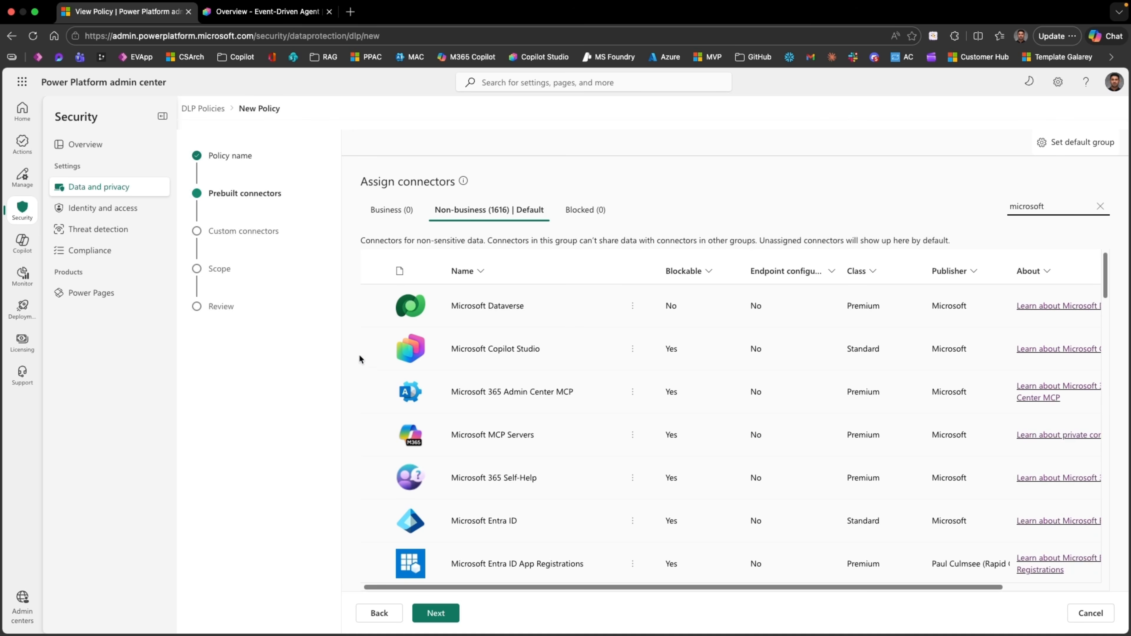
click(374, 349)
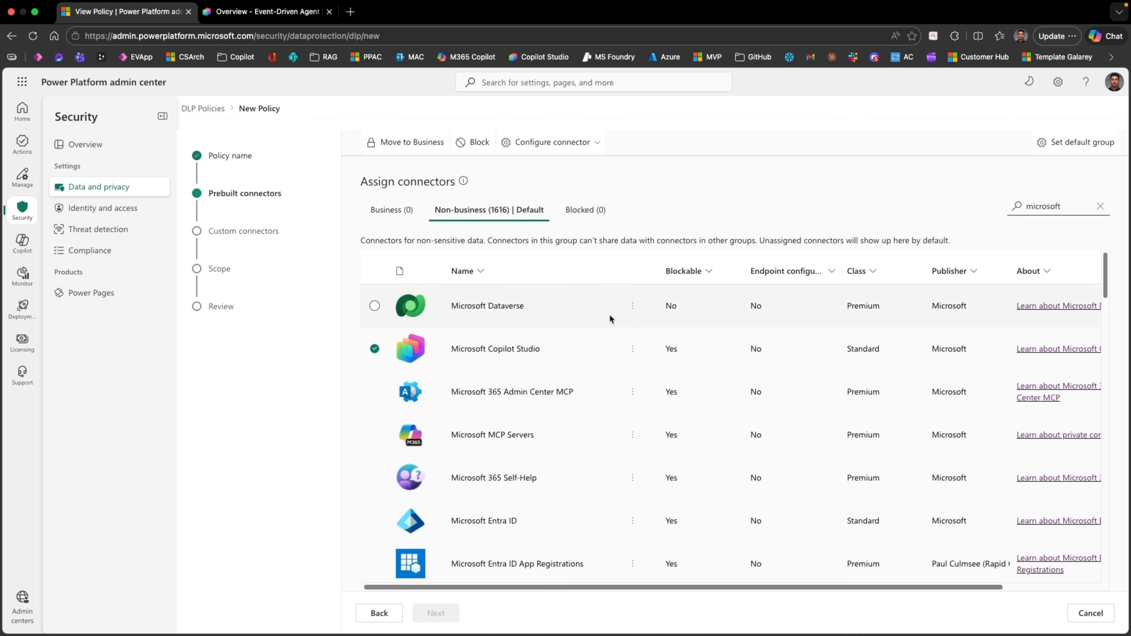
click(638, 349)
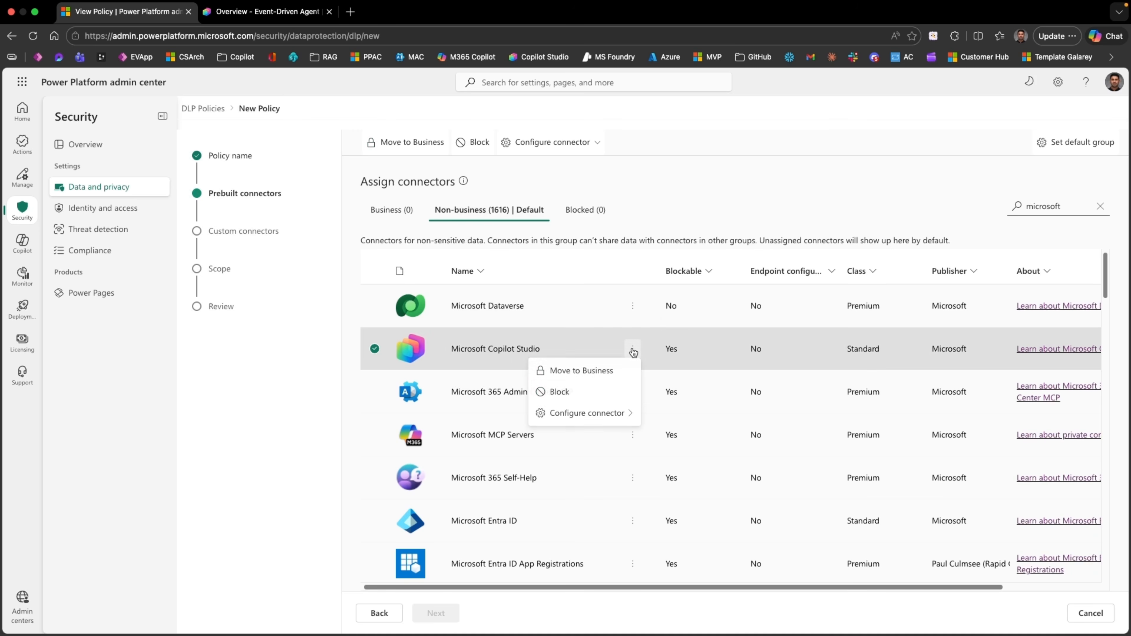
click(561, 393)
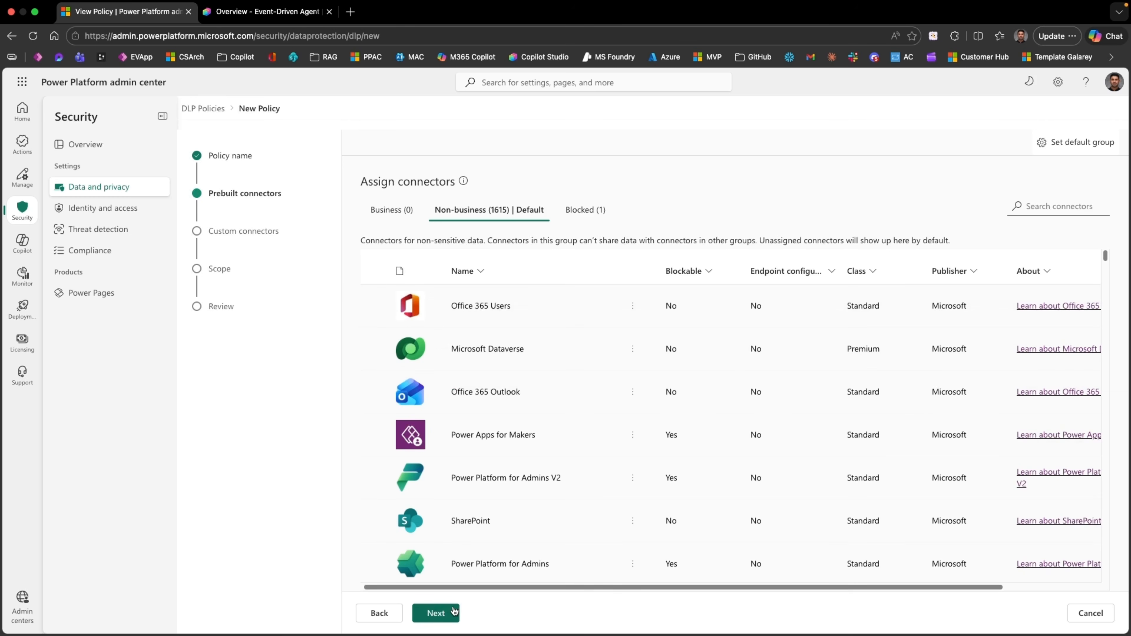
click(446, 614)
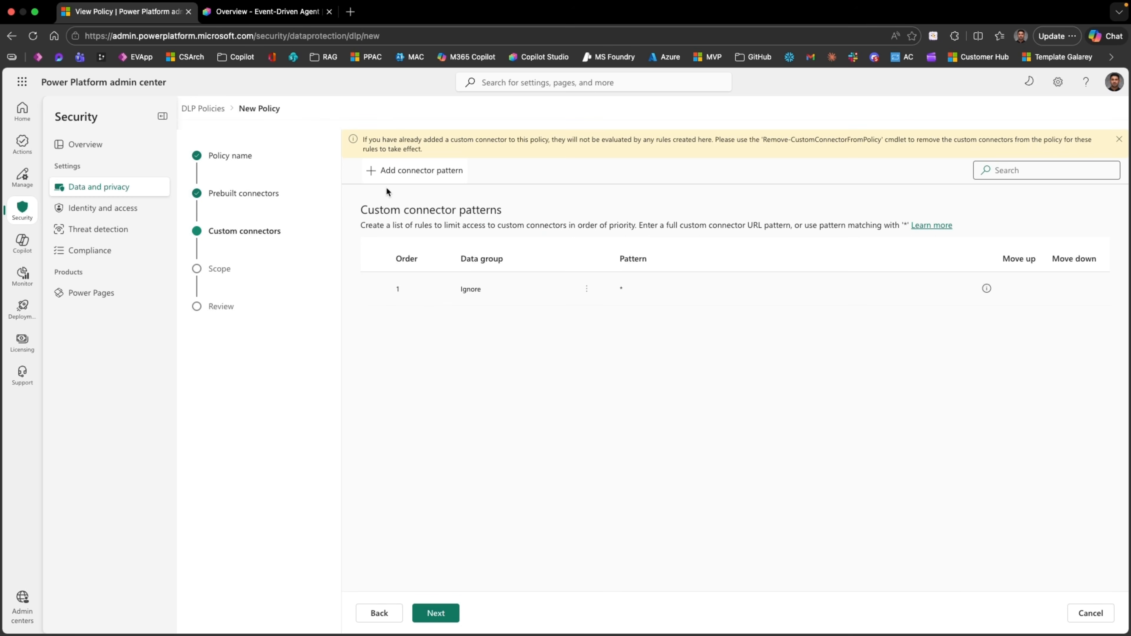
Step: Skip custom connectors and set the policy scope to Add multiple environments
click(445, 613)
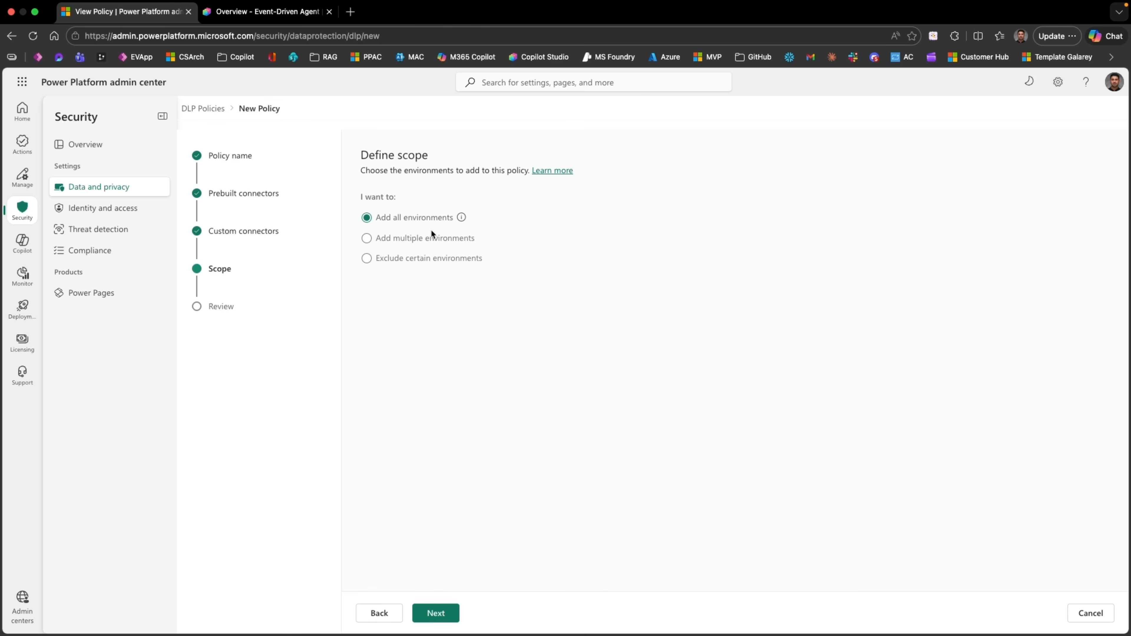
click(462, 218)
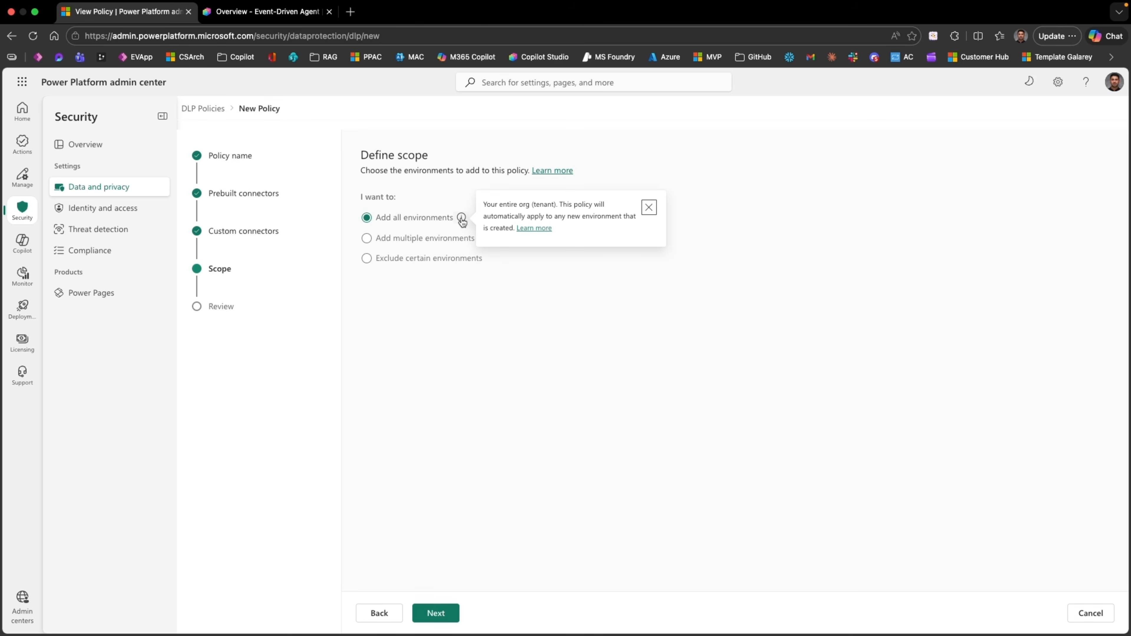
click(382, 239)
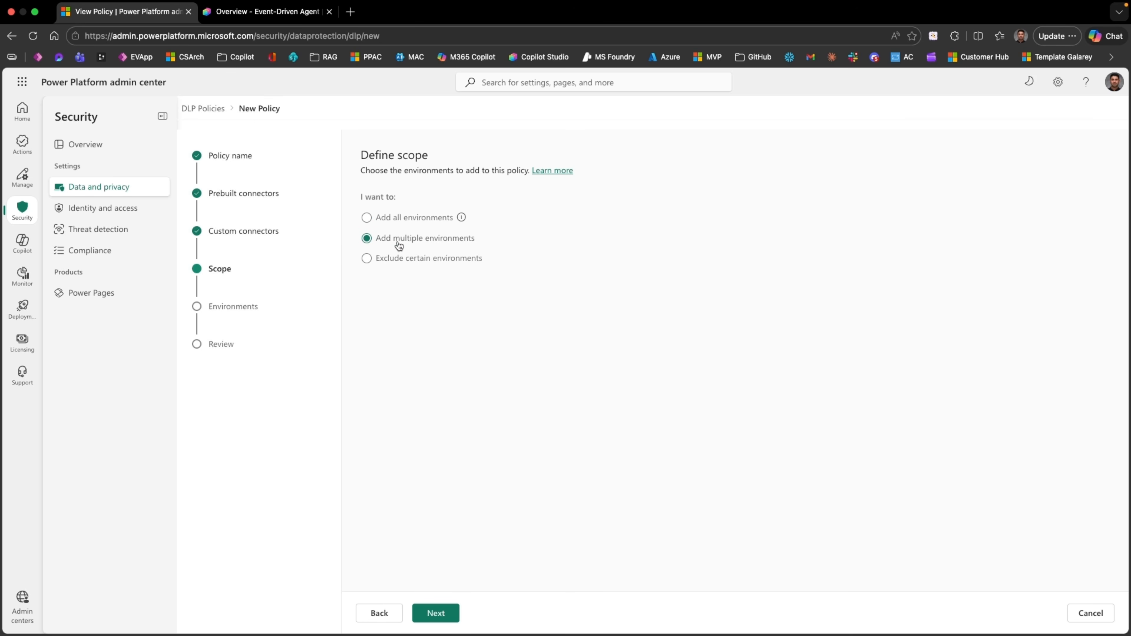
Step: Add the Personal Productivity environment to the policy, create it, and return to Copilot Studio
click(436, 612)
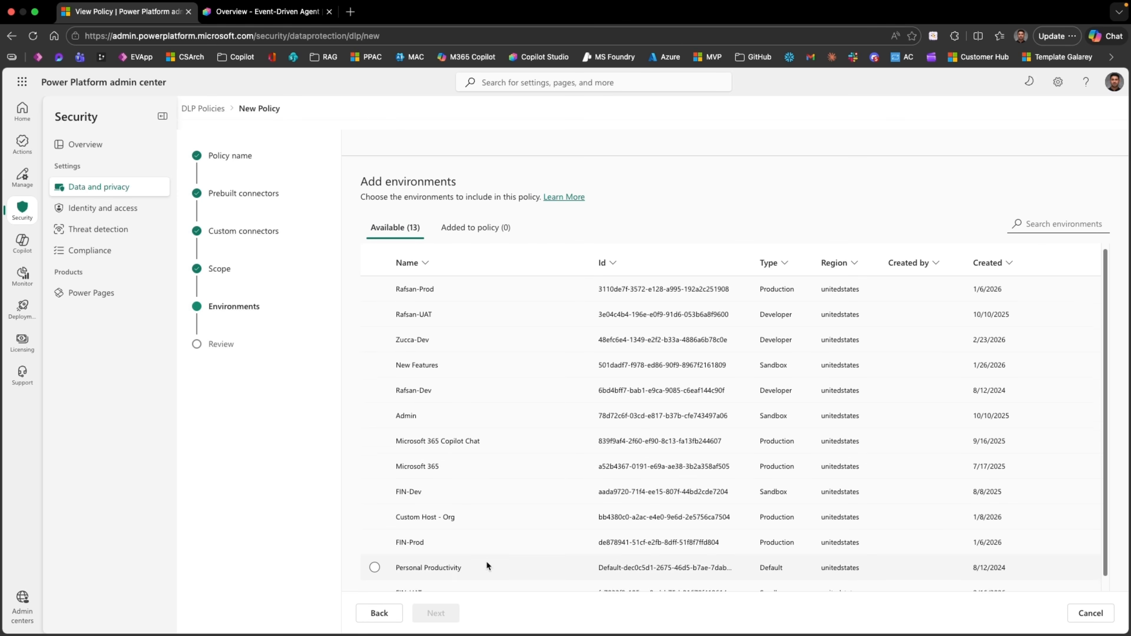
scroll(486, 560, down, 1)
click(375, 554)
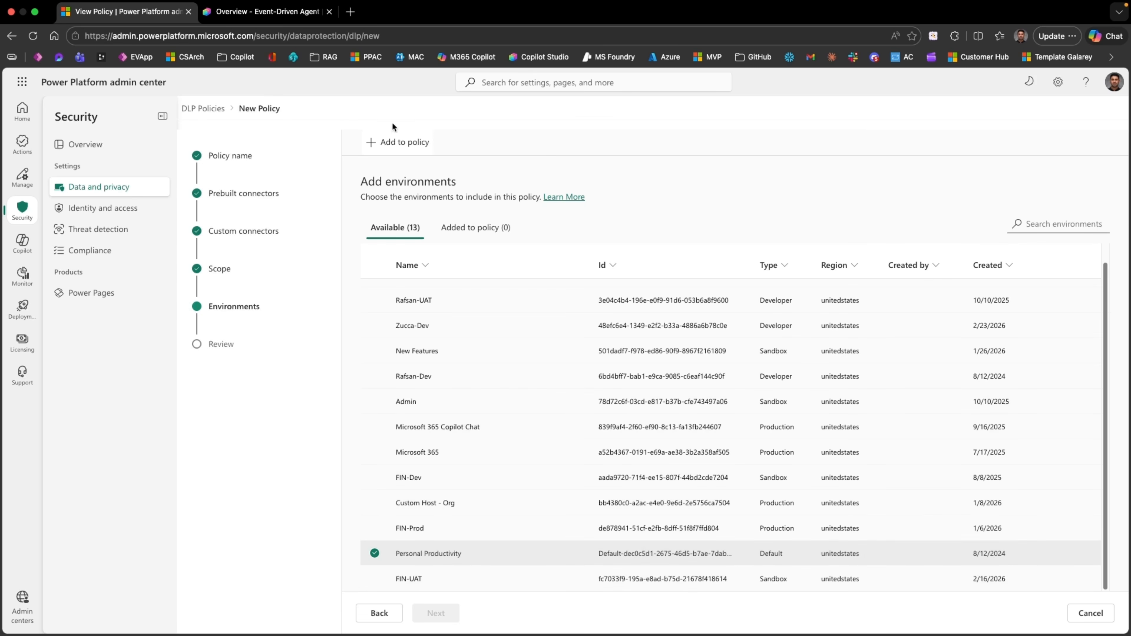
click(396, 142)
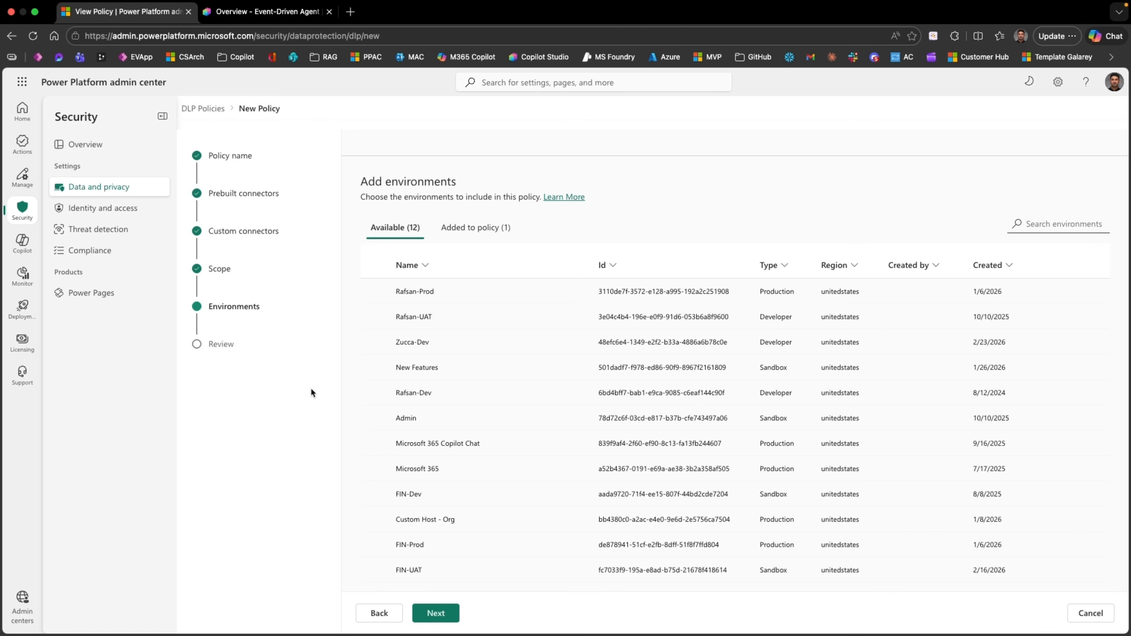
click(443, 613)
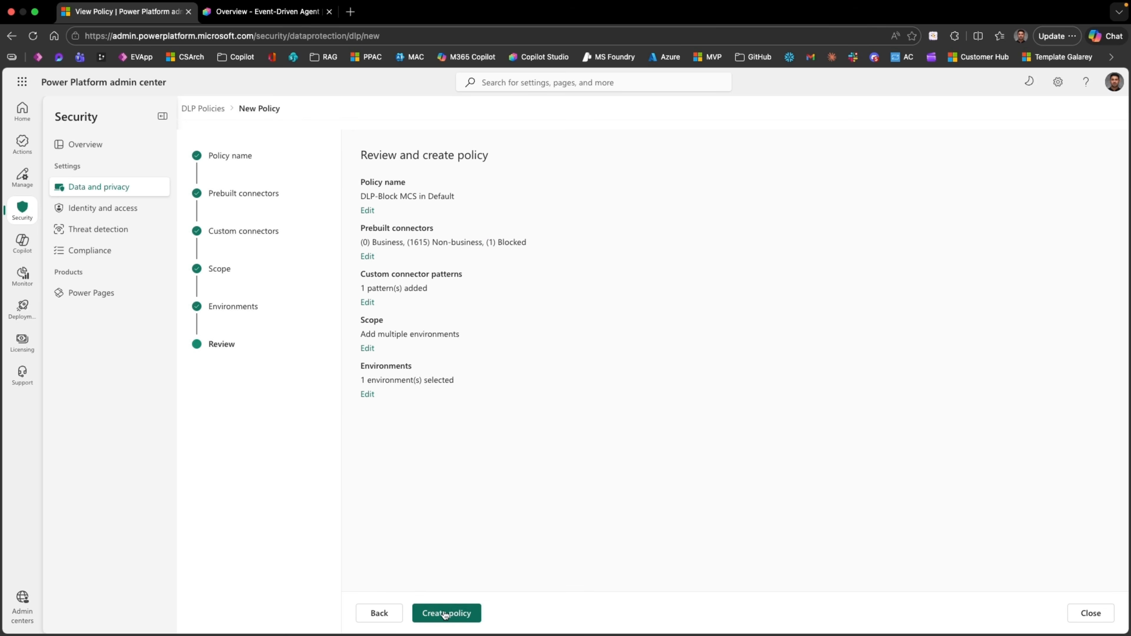
click(460, 616)
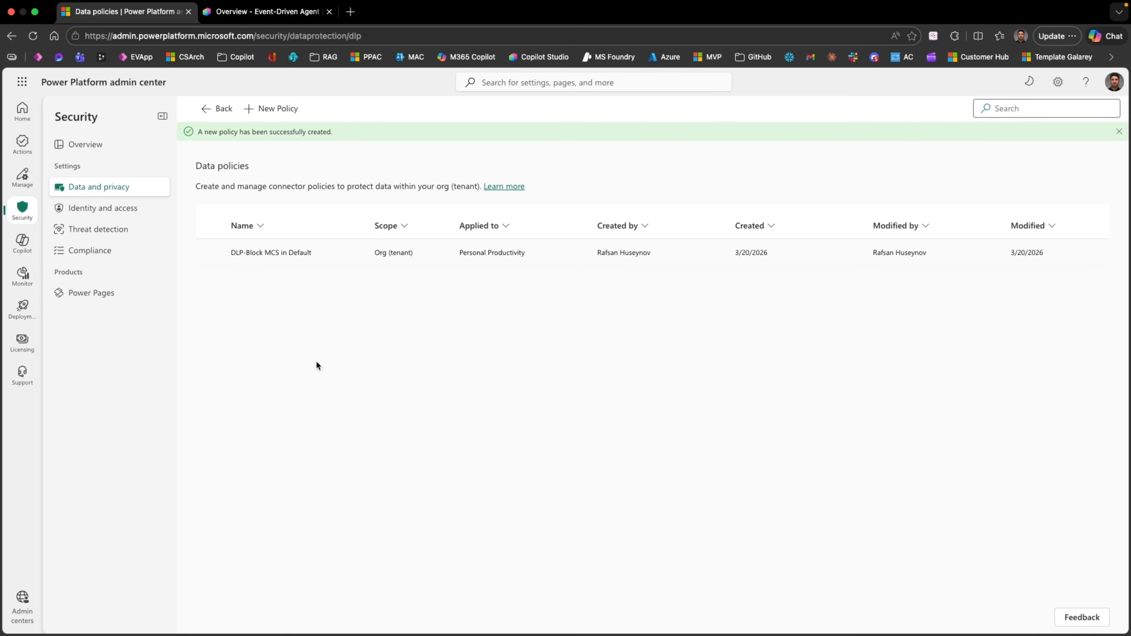
click(272, 12)
Step: Reload the agent overview and highlight the new DLP error under Triggers
scroll(512, 419, down, 7)
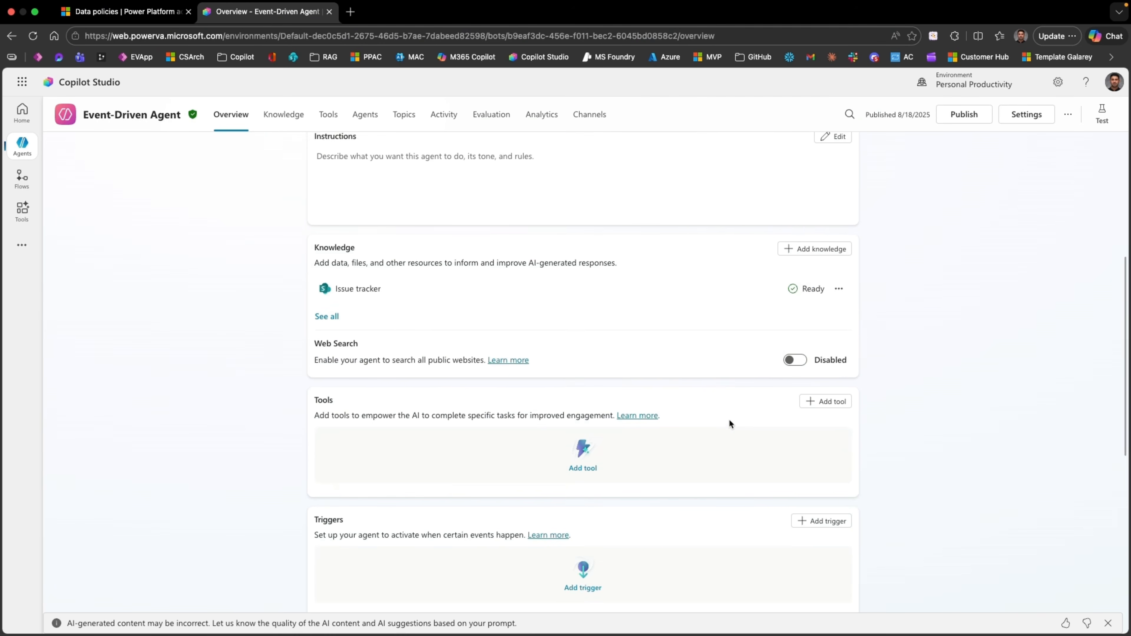
scroll(729, 419, up, 7)
click(32, 36)
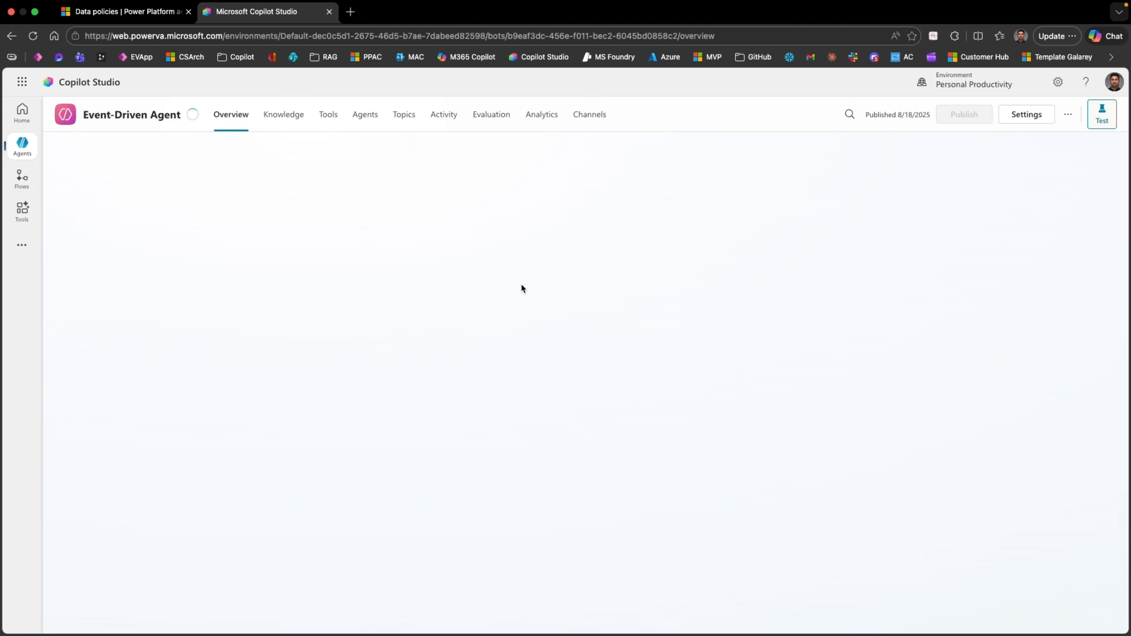
scroll(560, 359, down, 10)
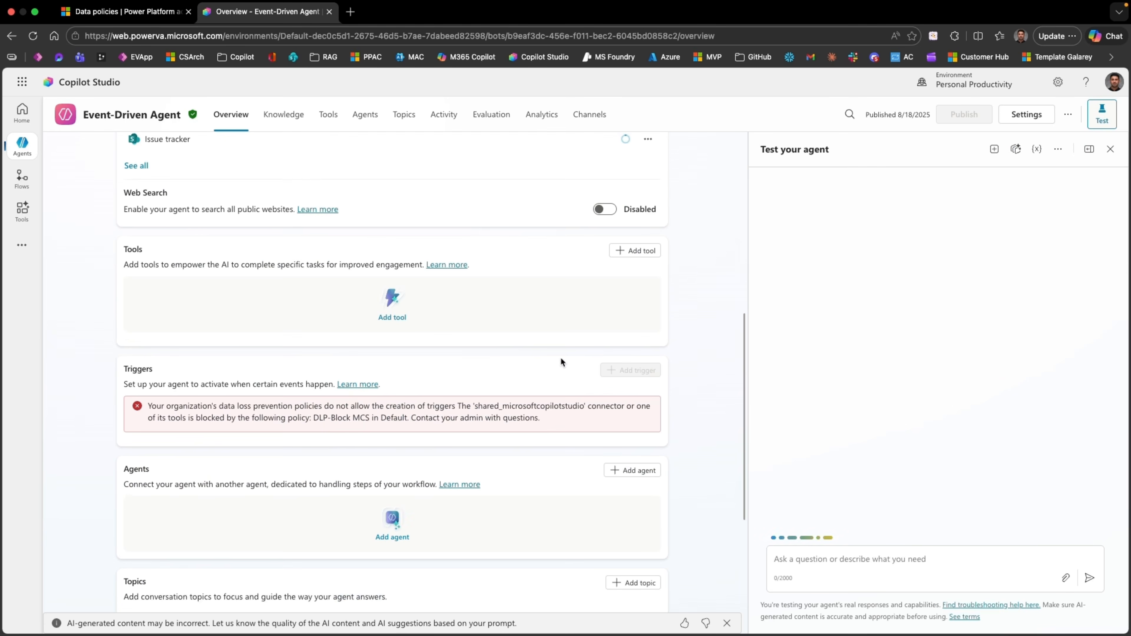
mouse_move(540, 419)
mouse_down()
mouse_move(140, 412)
mouse_move(537, 427)
mouse_up()
click(138, 425)
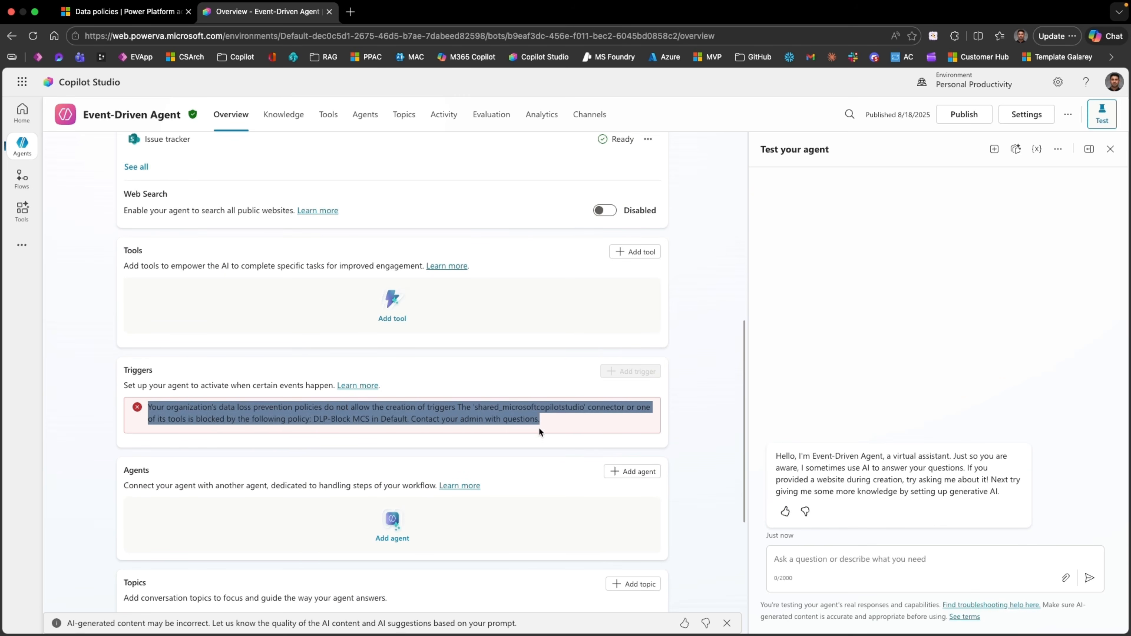
click(563, 427)
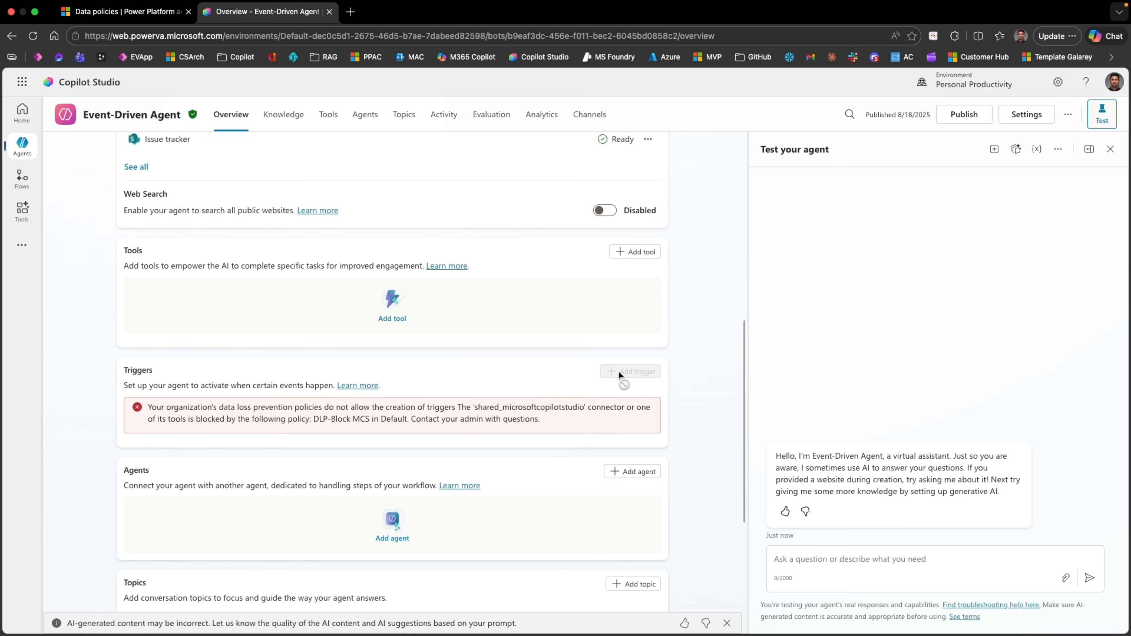
Step: Select the full DLP error message, check the Channels page, then return to data policies
scroll(619, 372, down, 1)
drag(147, 393, 541, 405)
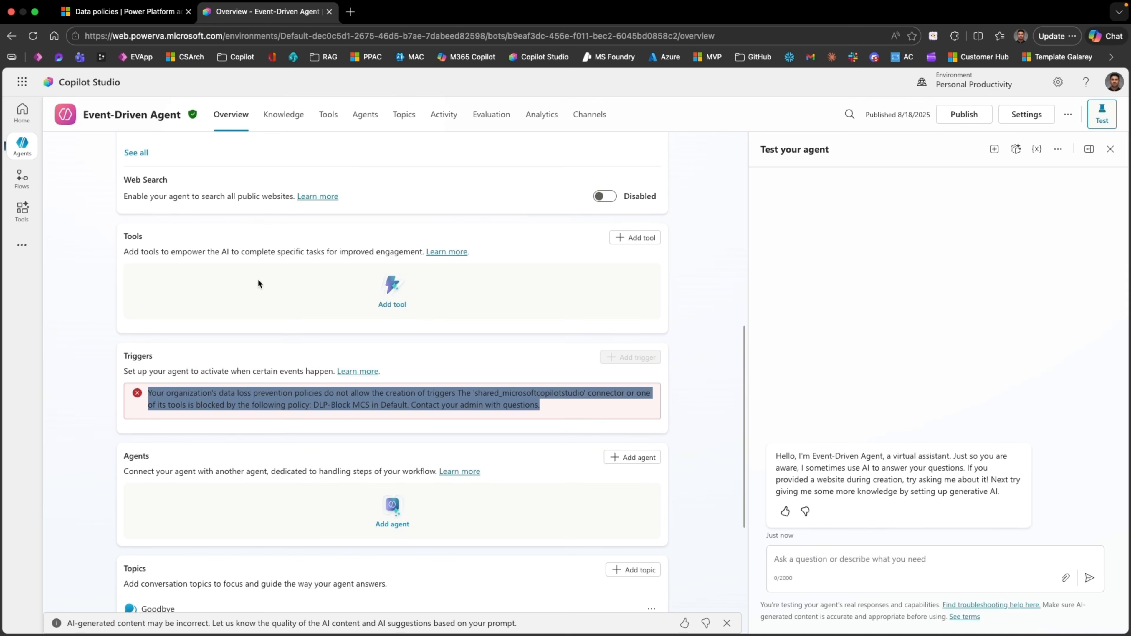
click(148, 392)
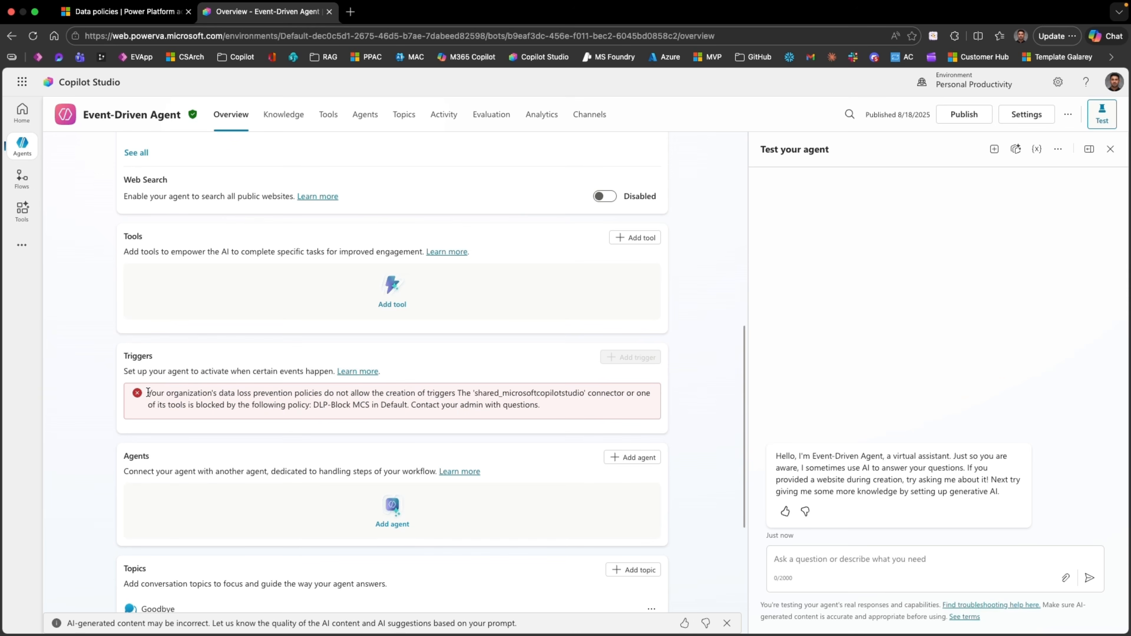
drag(148, 392, 518, 419)
click(600, 116)
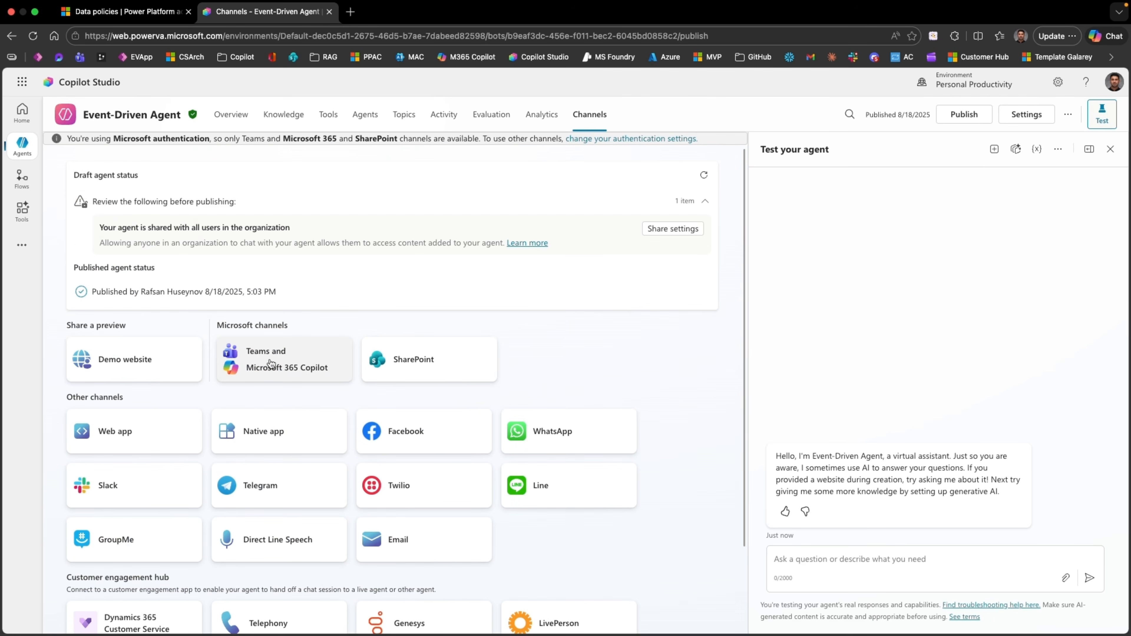
click(104, 13)
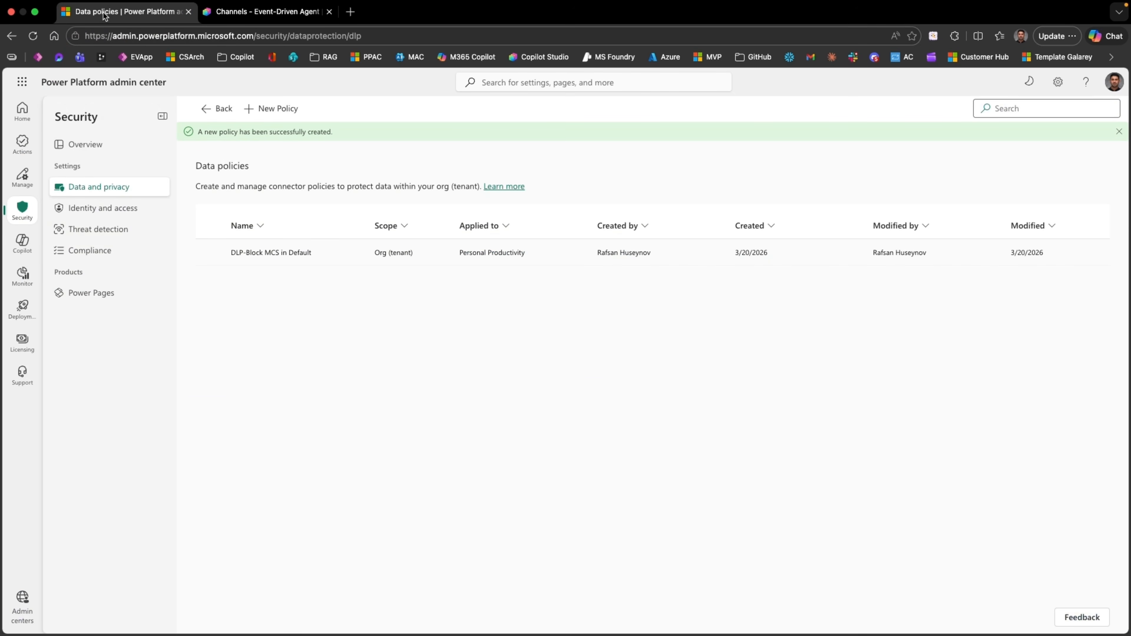
Step: Edit the DLP-Block MCS in Default policy and search prebuilt connectors for 'Copilot'
click(208, 252)
click(336, 109)
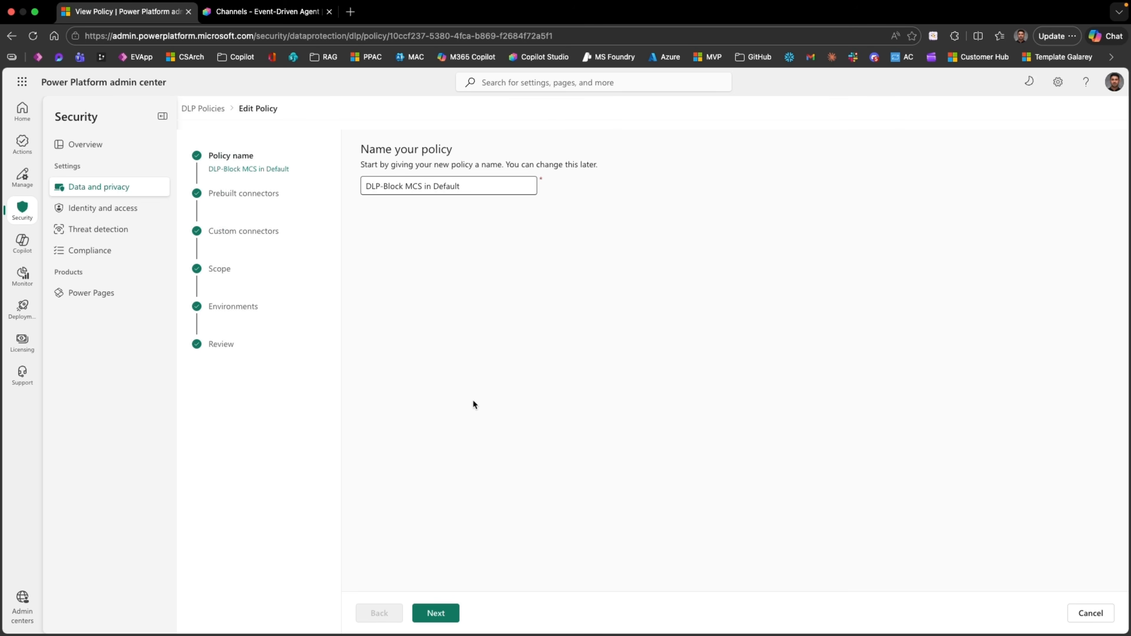
click(439, 620)
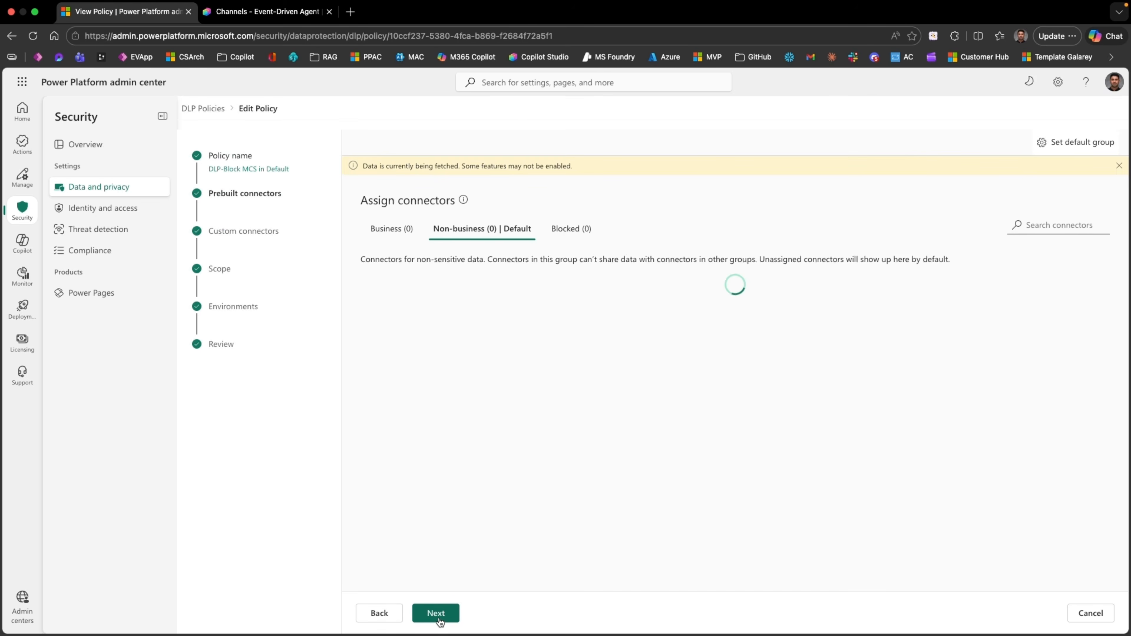
click(1071, 225)
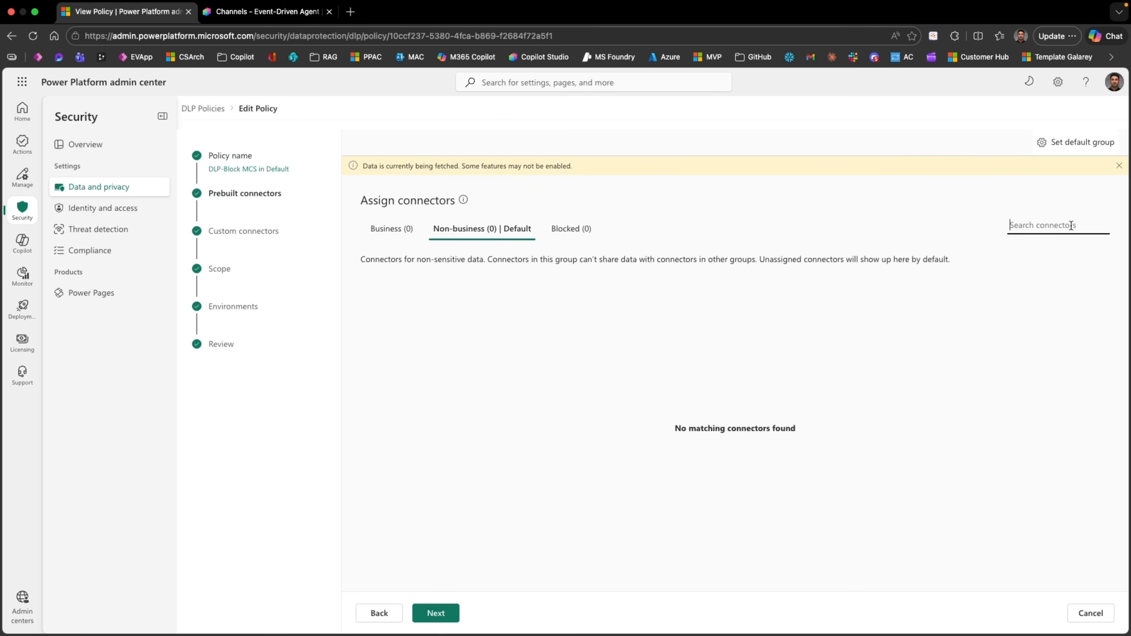
text(Copilot)
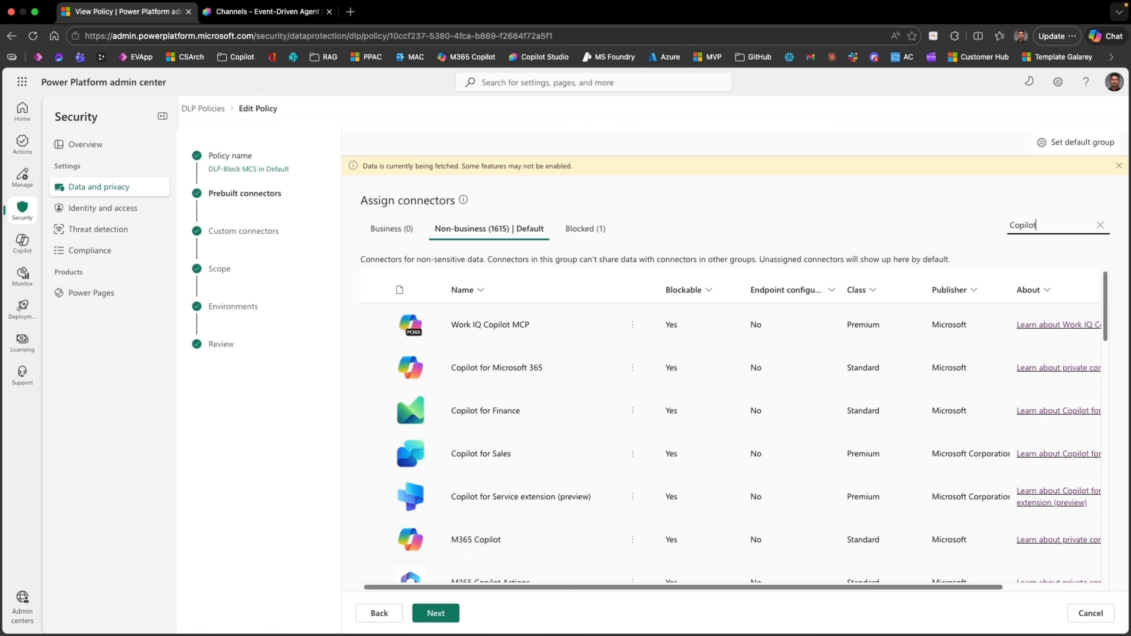
scroll(508, 403, down, 2)
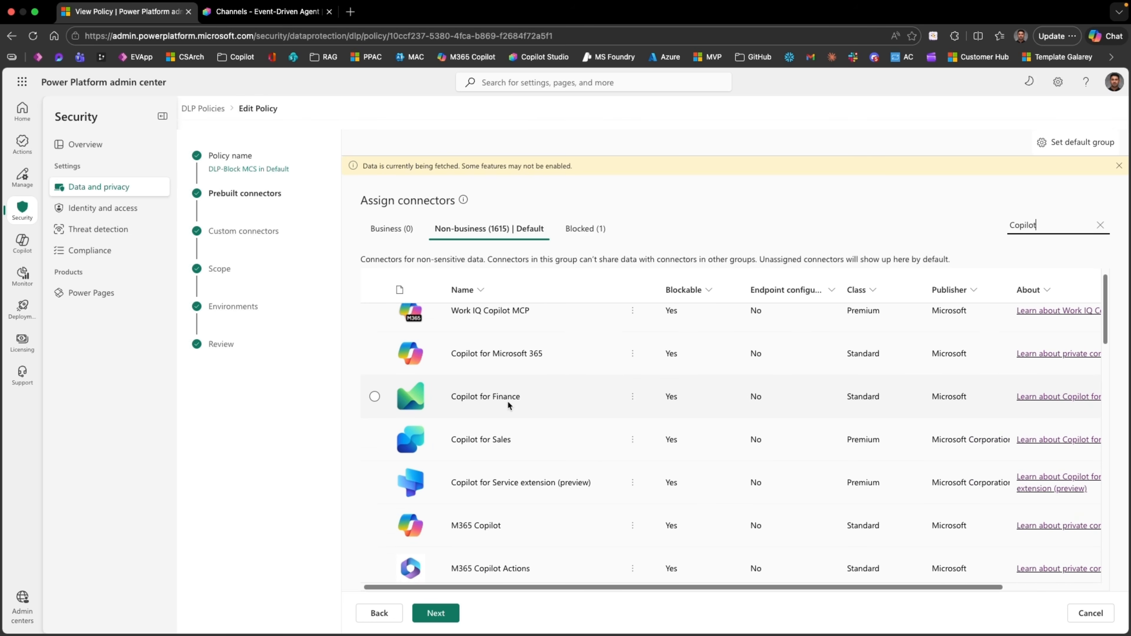
scroll(502, 403, down, 10)
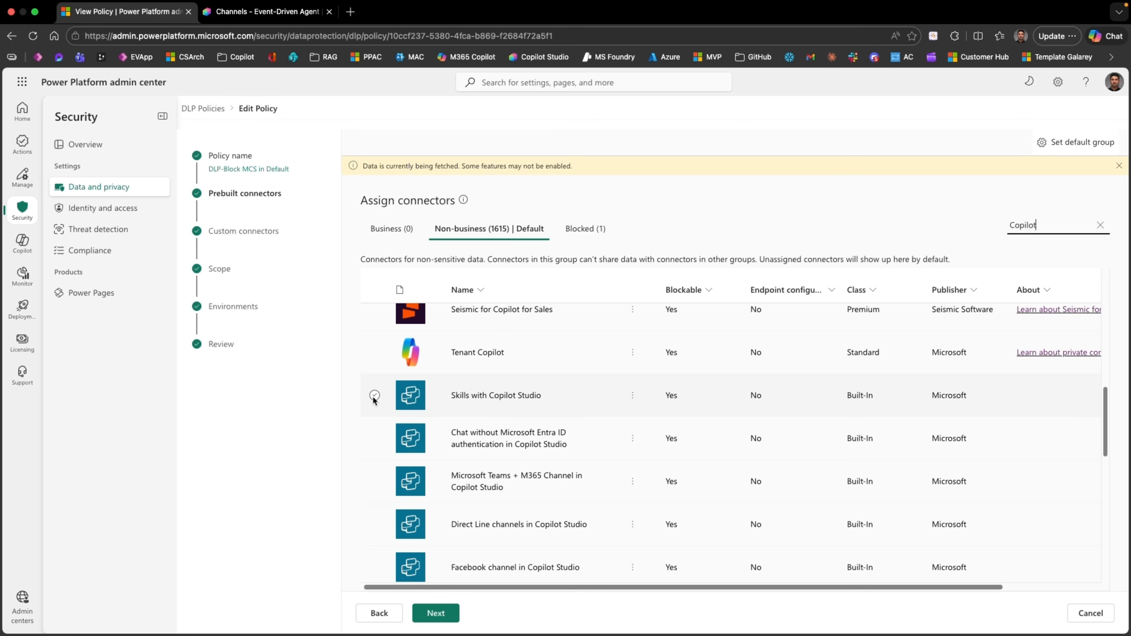
Step: Select the Copilot Studio connectors: Skills, Chat without Entra ID, Teams + M365, Direct Line, Facebook, Omnichannel, SharePoint/OneDrive knowledge
click(373, 398)
scroll(379, 440, down, 2)
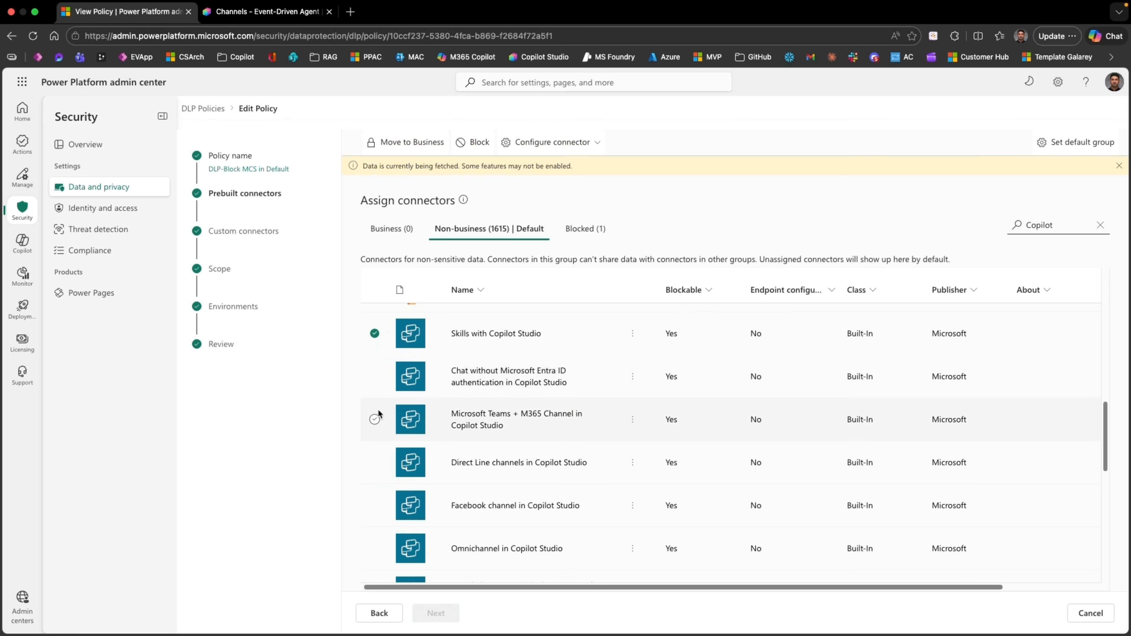
click(374, 377)
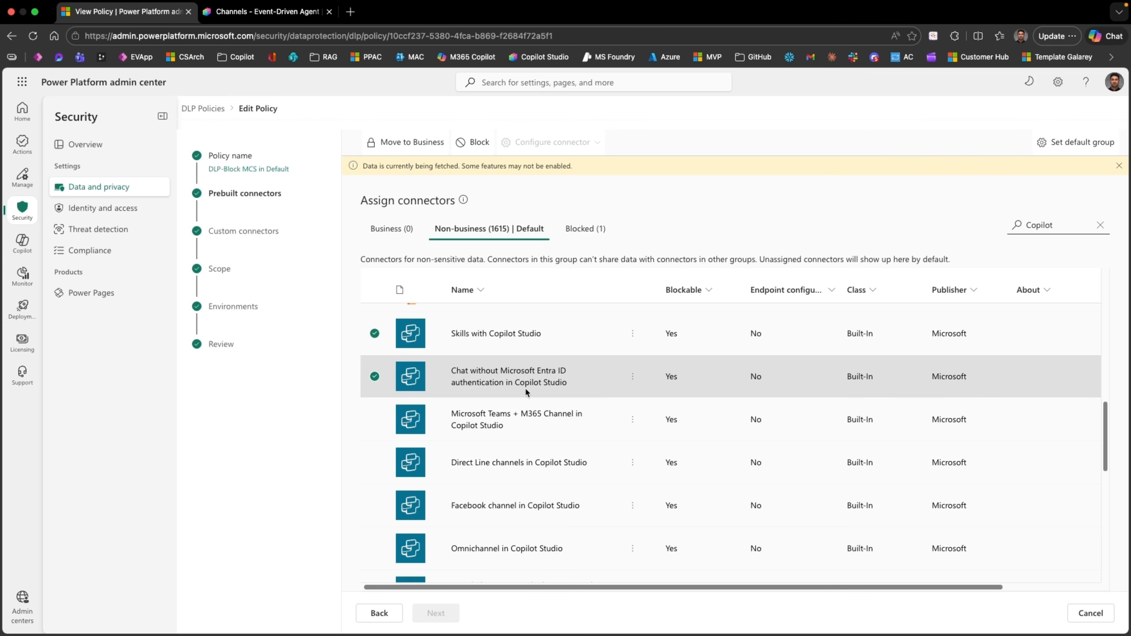
scroll(564, 387, down, 1)
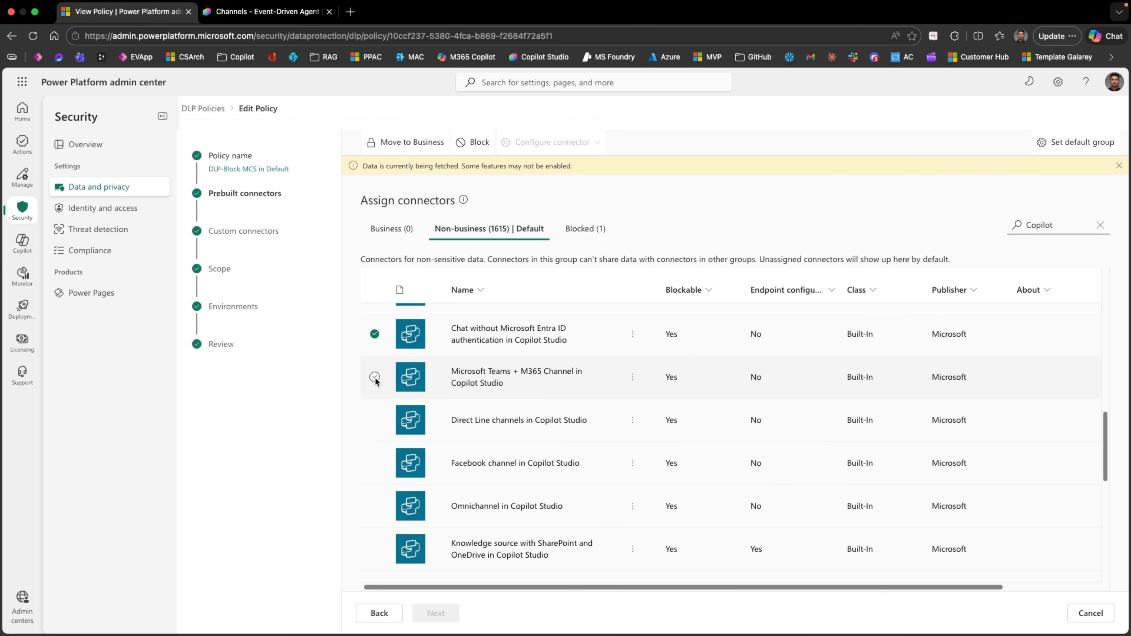
click(374, 378)
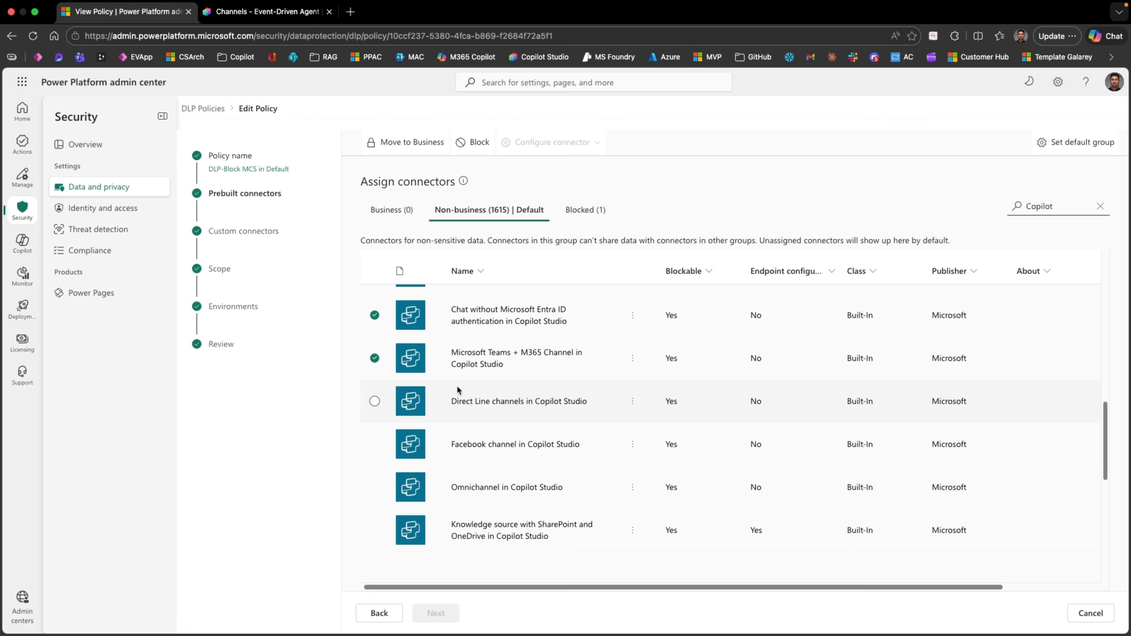
click(374, 401)
scroll(396, 419, down, 1)
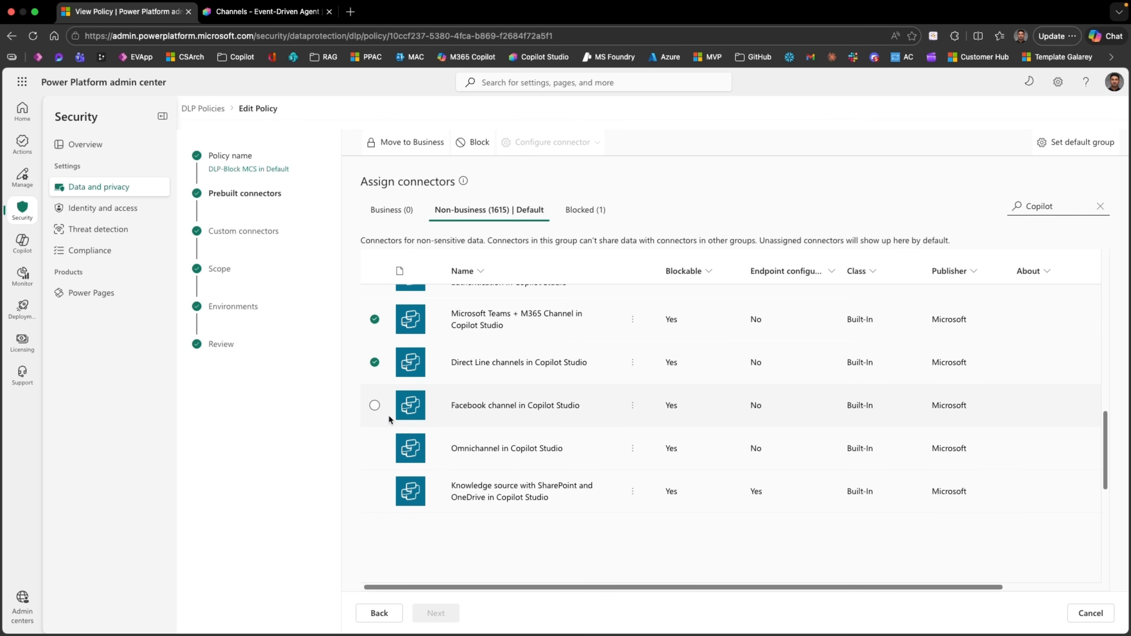
click(375, 405)
click(374, 448)
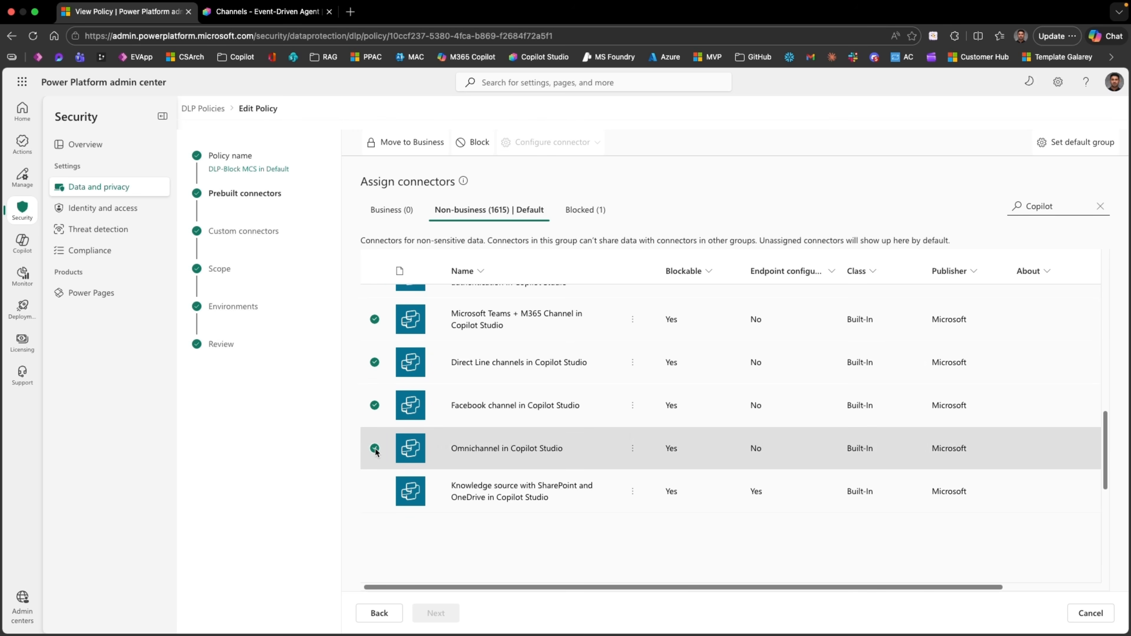
click(374, 492)
scroll(428, 429, up, 4)
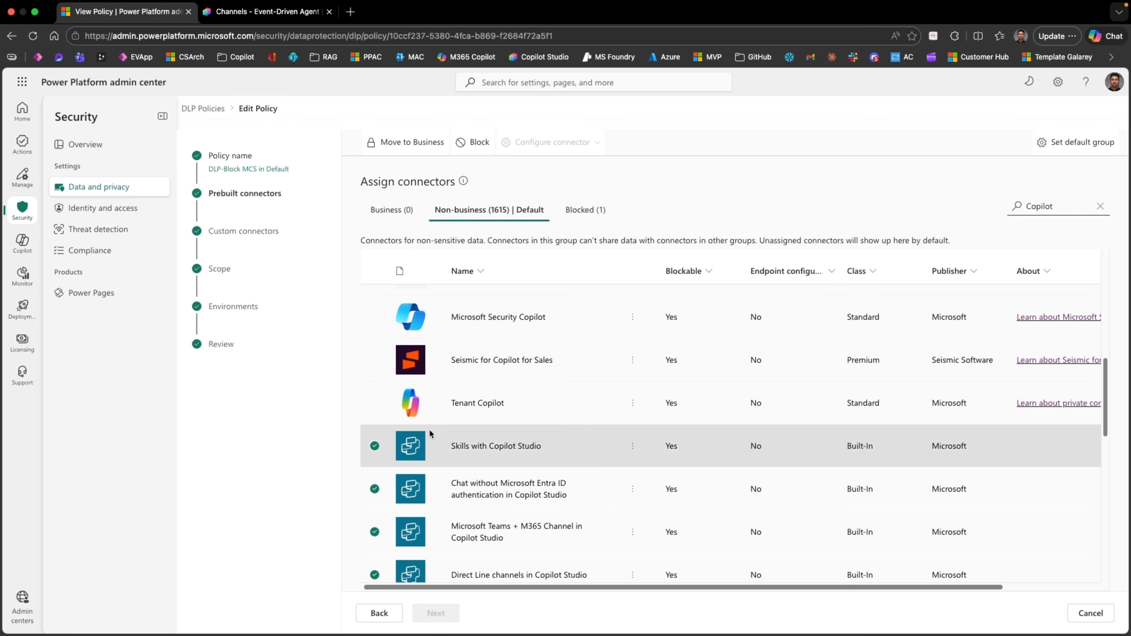
scroll(428, 428, down, 2)
Step: Block the selected Copilot Studio connectors and leave custom connectors unchanged
click(470, 142)
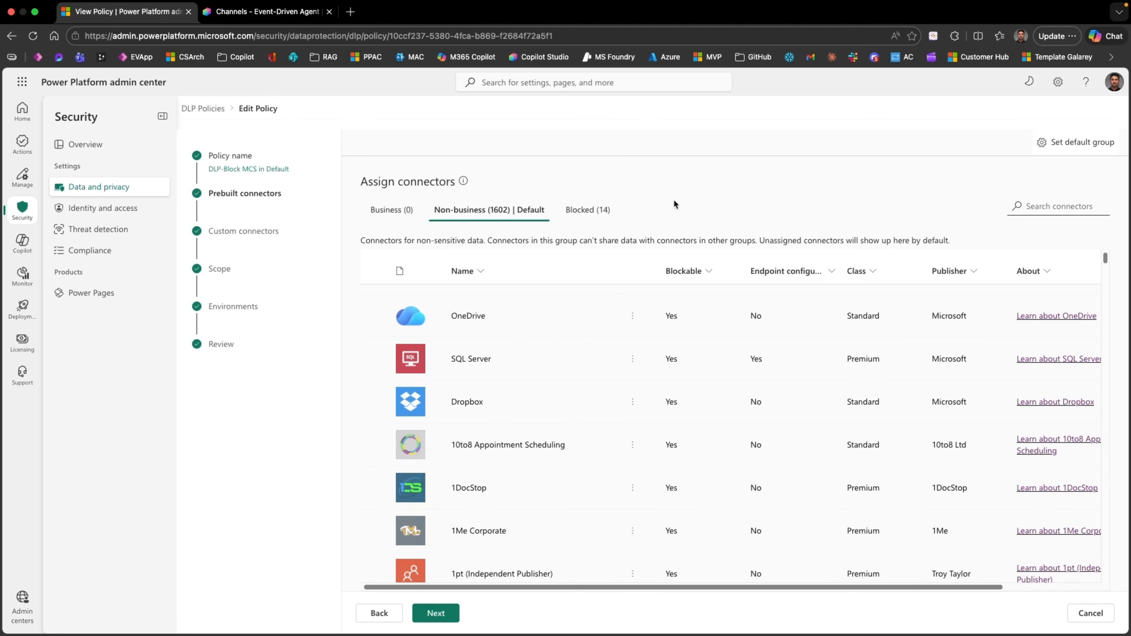
click(448, 615)
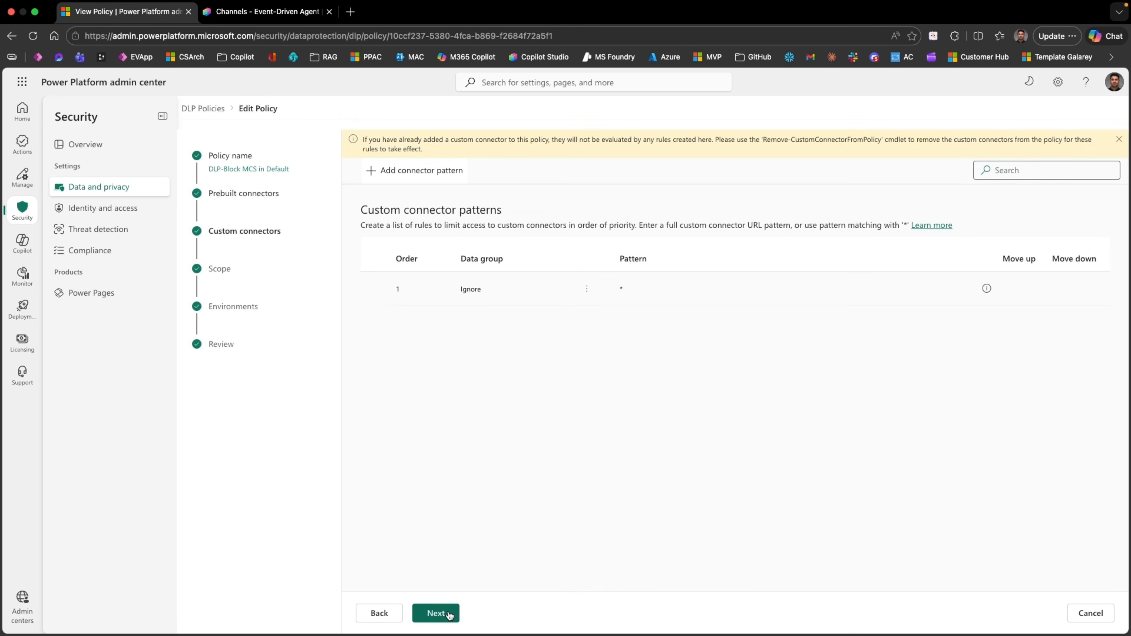
click(447, 620)
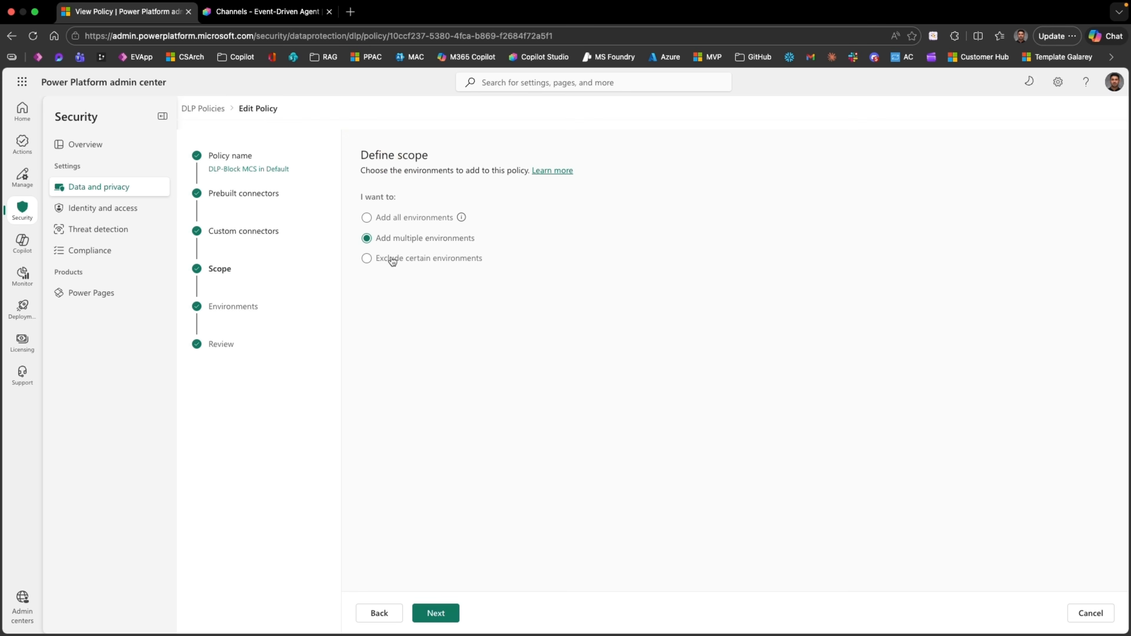
Step: Confirm the policy still covers only Personal Productivity, then save the updated DLP policy
click(445, 611)
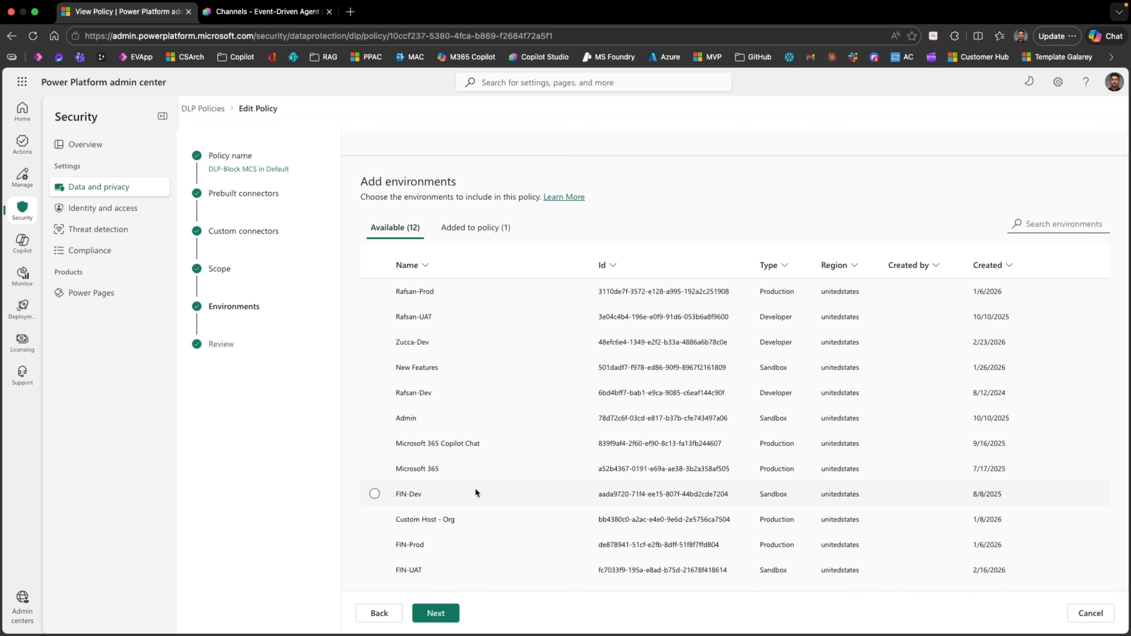
click(471, 228)
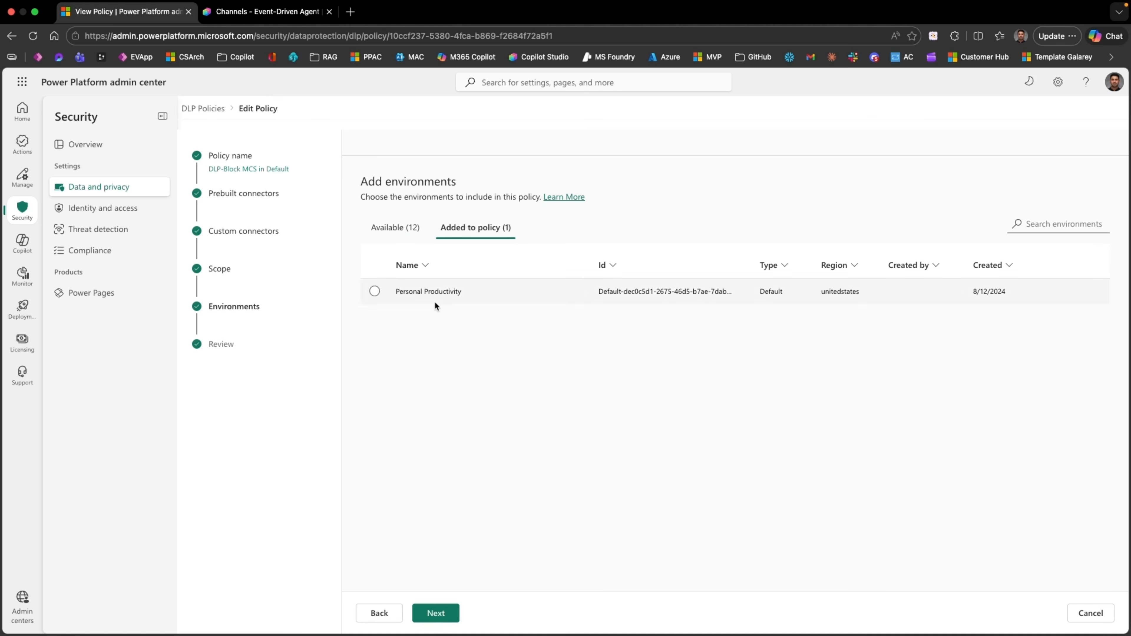
click(440, 616)
click(462, 616)
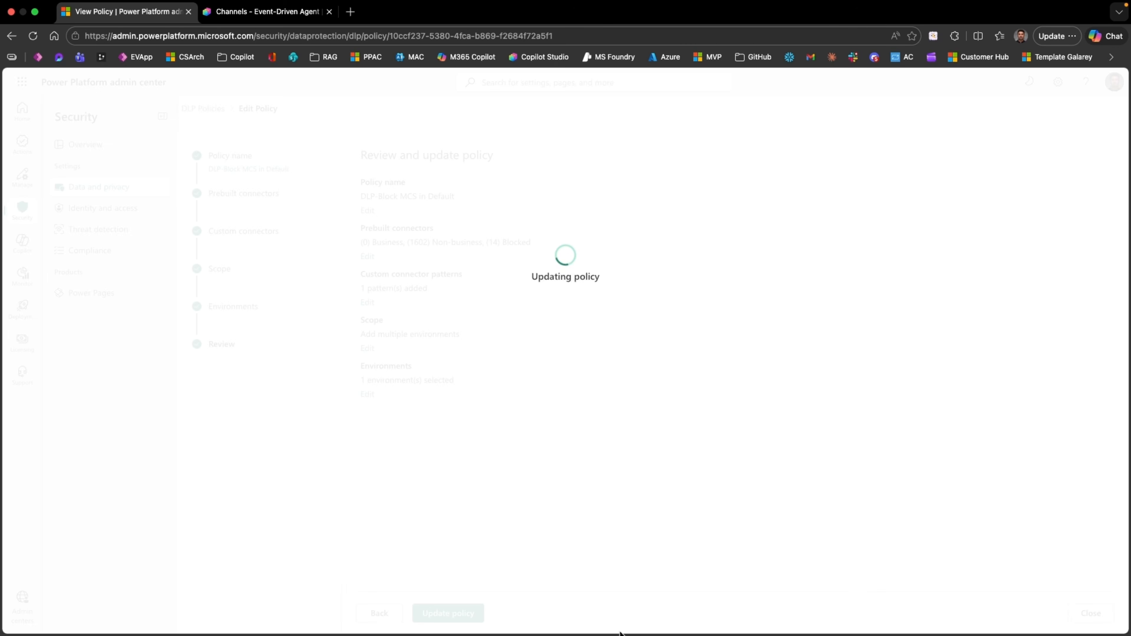
Step: Reload the Event-Driven Agent channels page and review the DLP publishing error banner and agent status
click(263, 11)
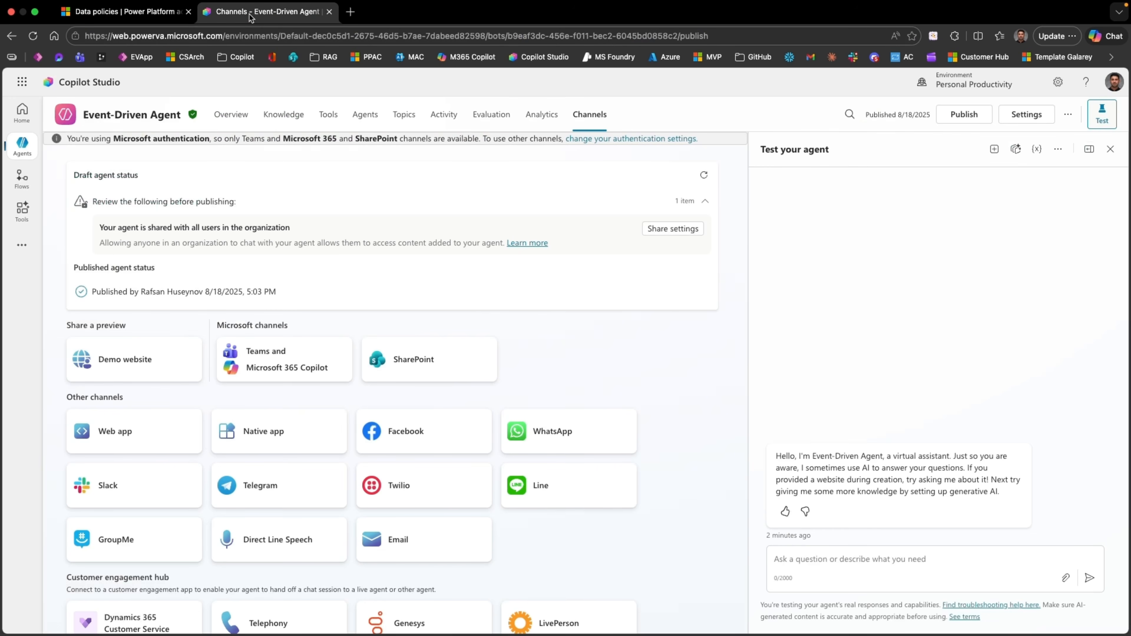
click(33, 35)
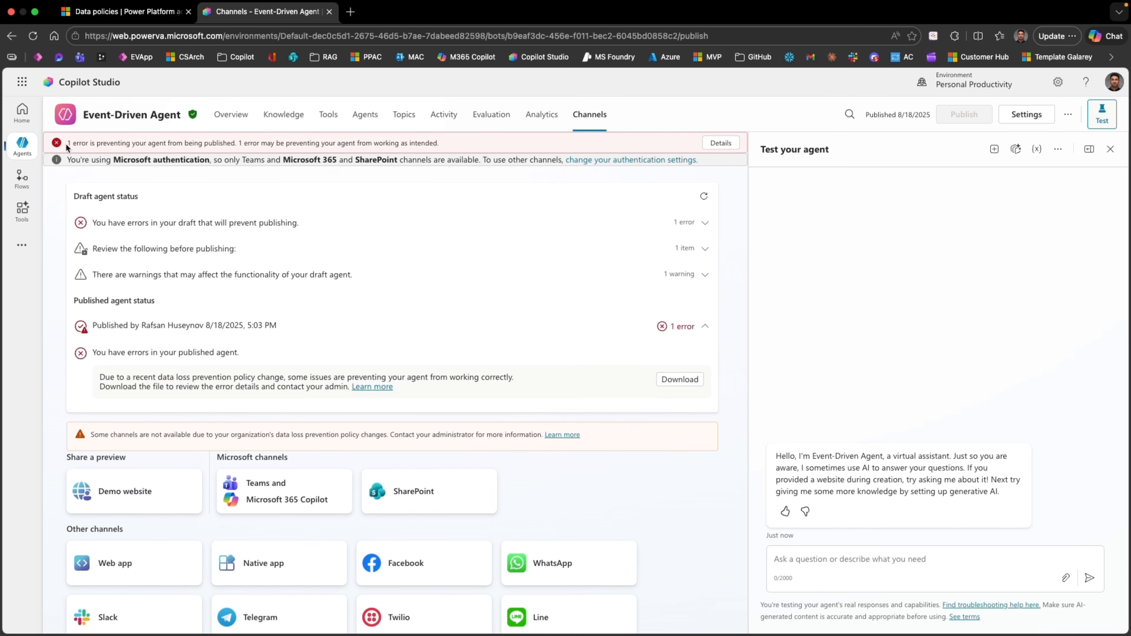
drag(65, 142, 237, 145)
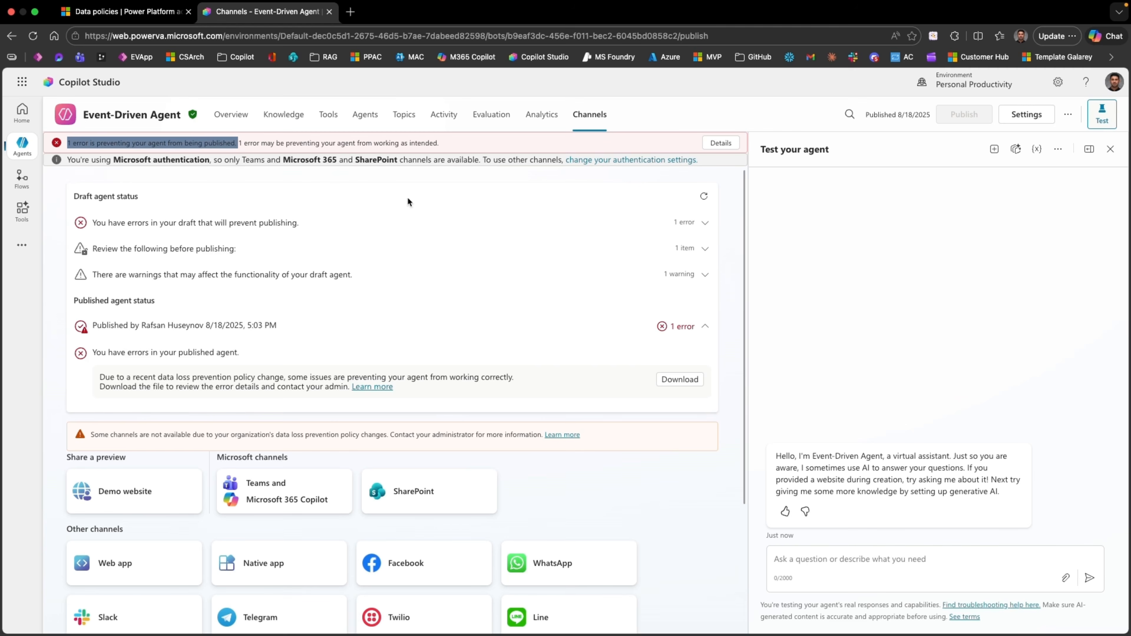
click(407, 197)
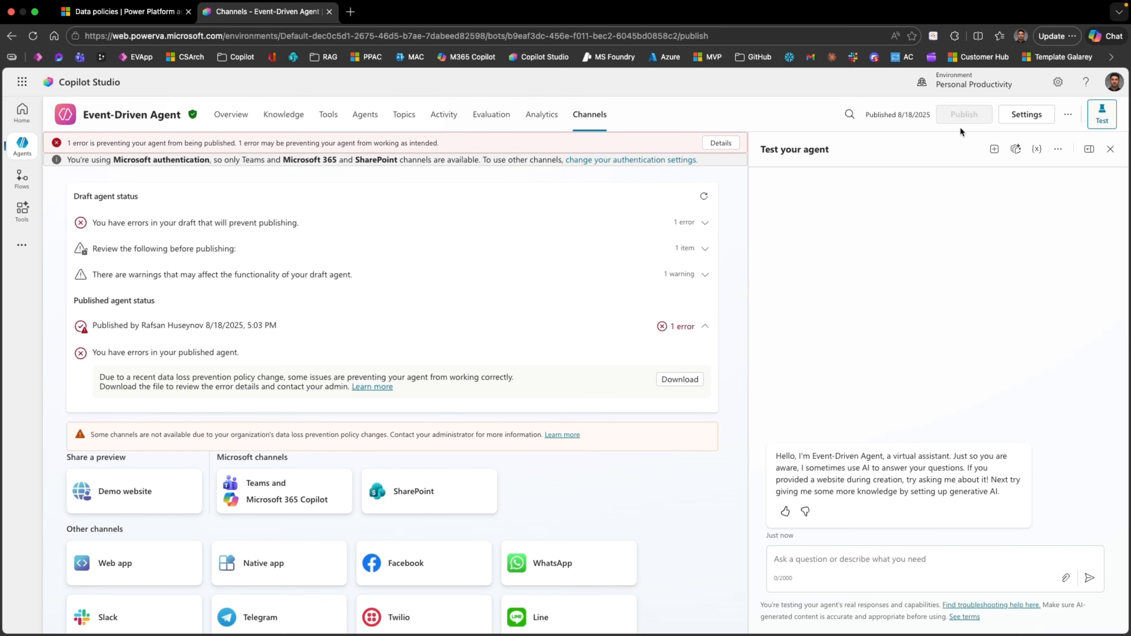
scroll(351, 357, down, 5)
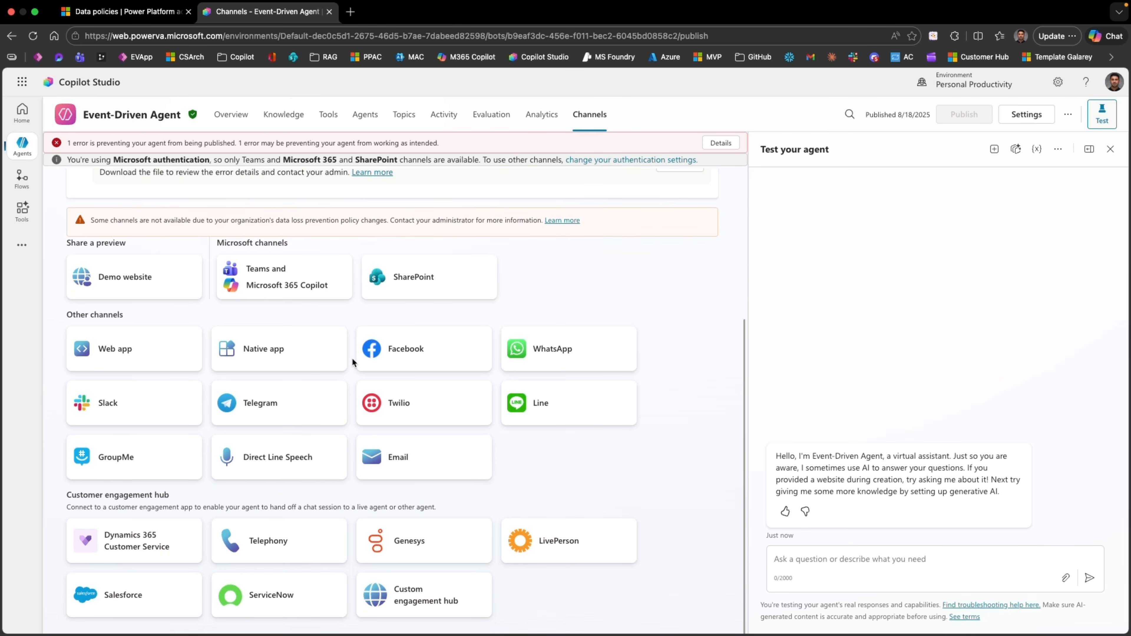
scroll(352, 357, up, 5)
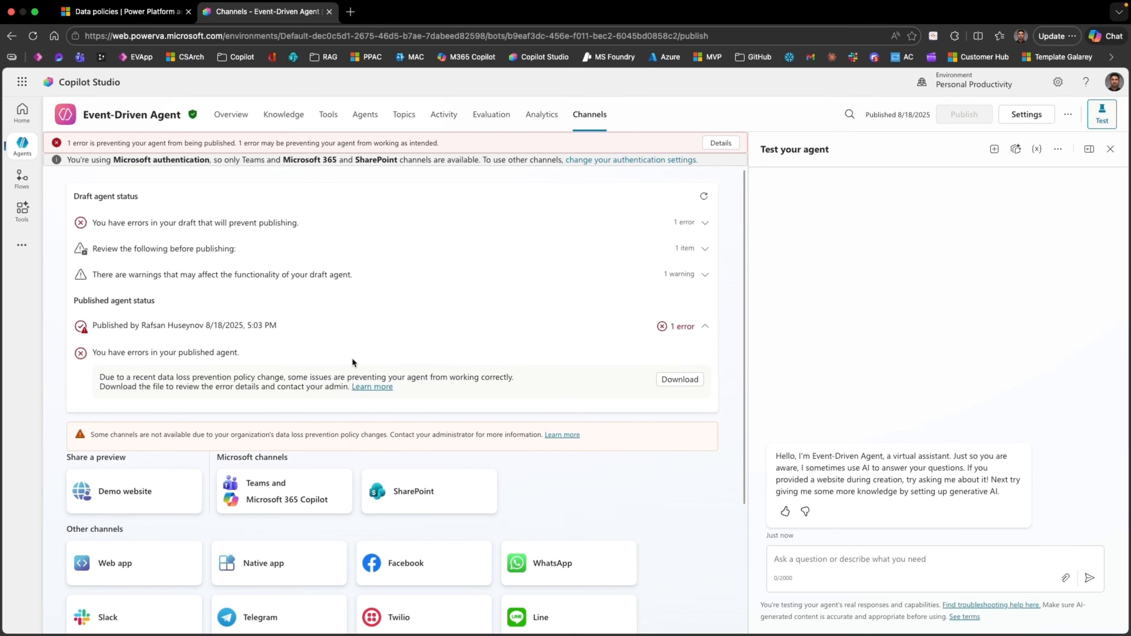